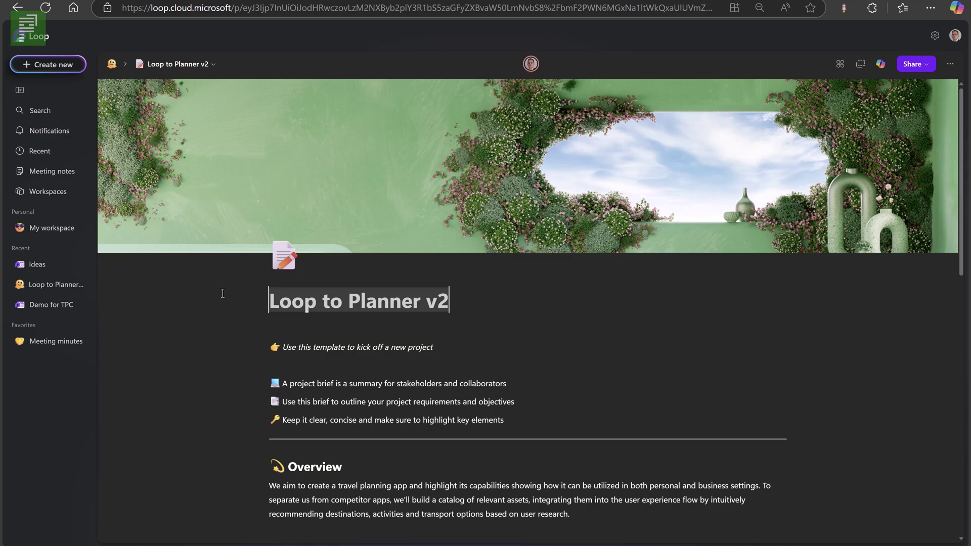
# Open the tasks of the page's Project deliverables table in Planner.
pyautogui.scroll(-2, 230, 240)
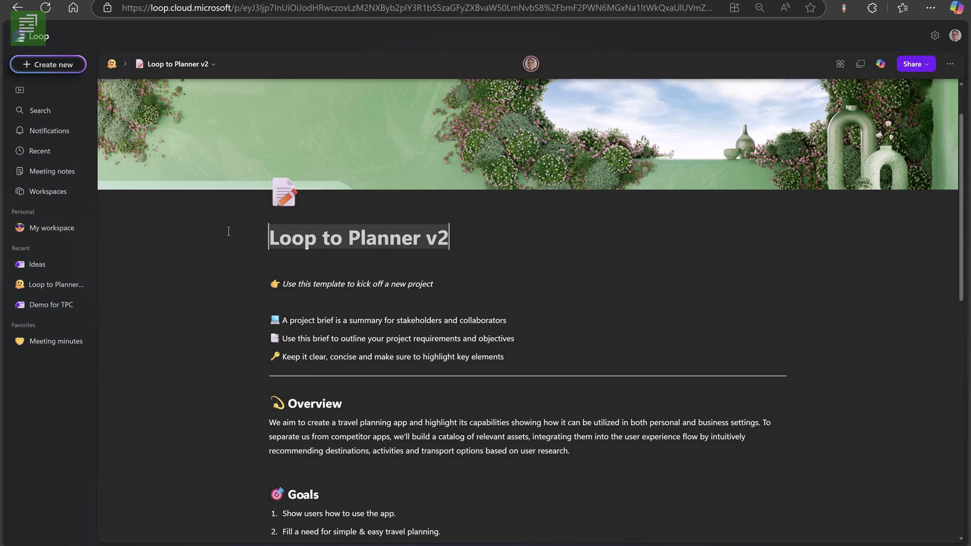
pyautogui.scroll(-5, 228, 253)
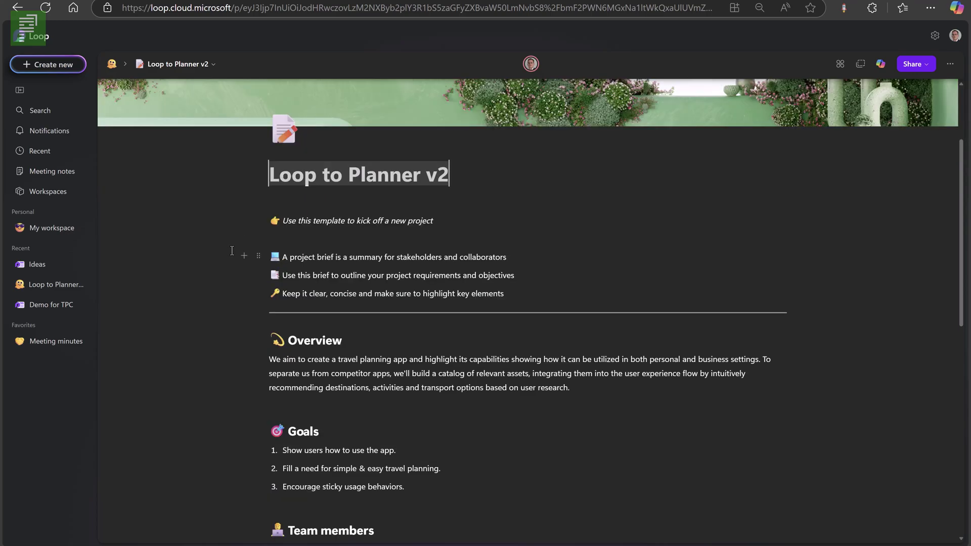
pyautogui.scroll(-2, 232, 250)
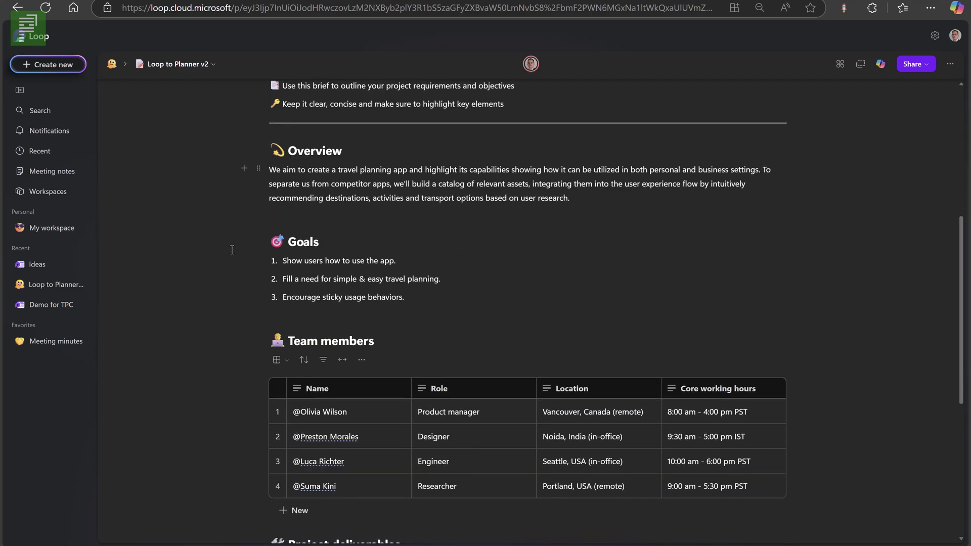
pyautogui.scroll(-5, 232, 250)
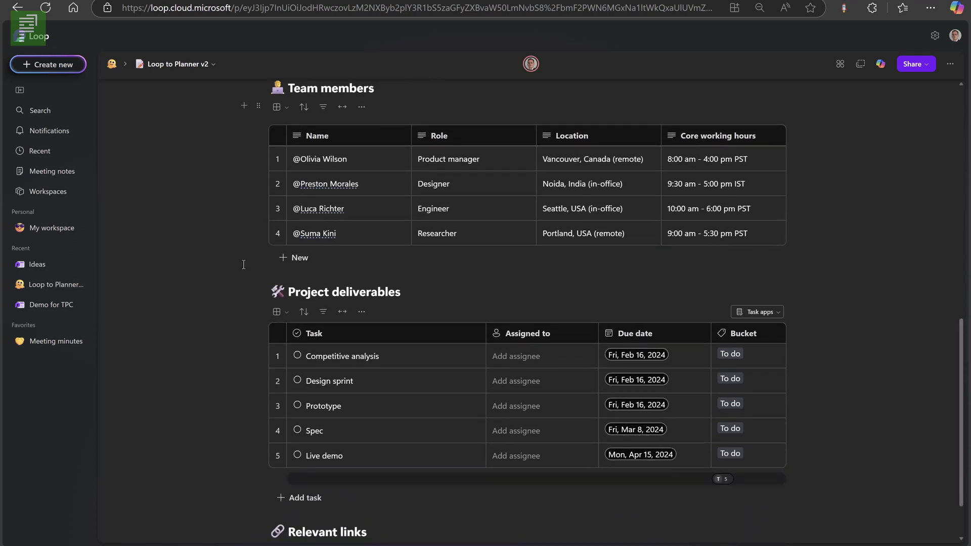
pyautogui.scroll(-2, 317, 310)
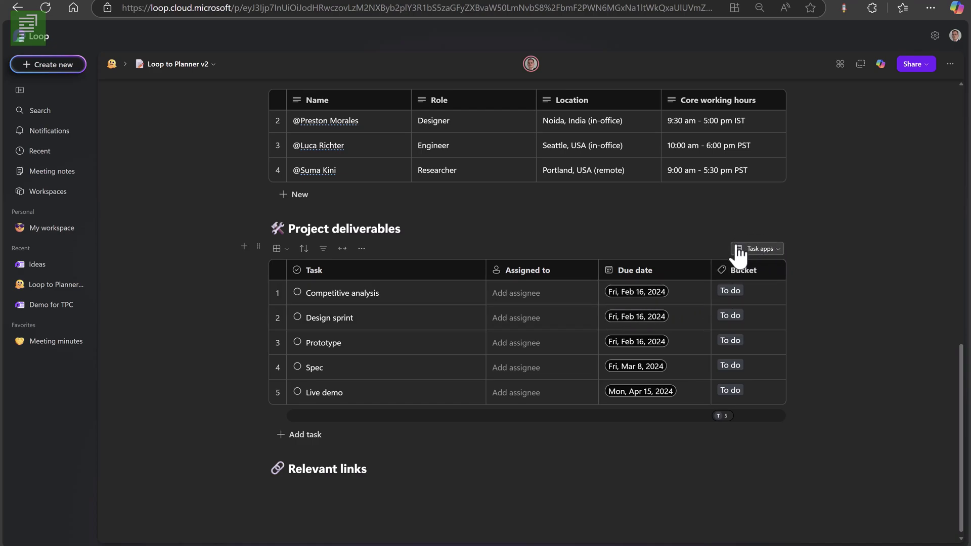
pyautogui.click(769, 250)
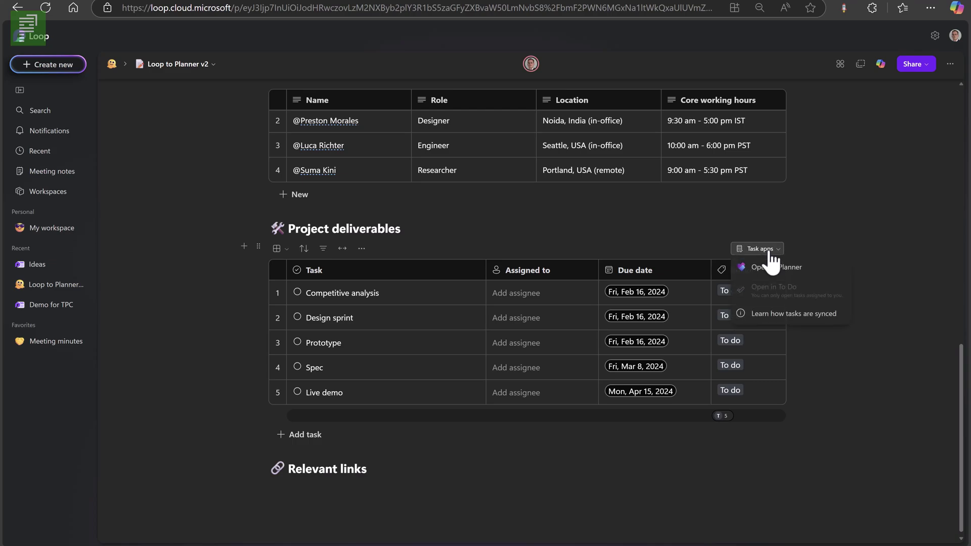
pyautogui.click(807, 277)
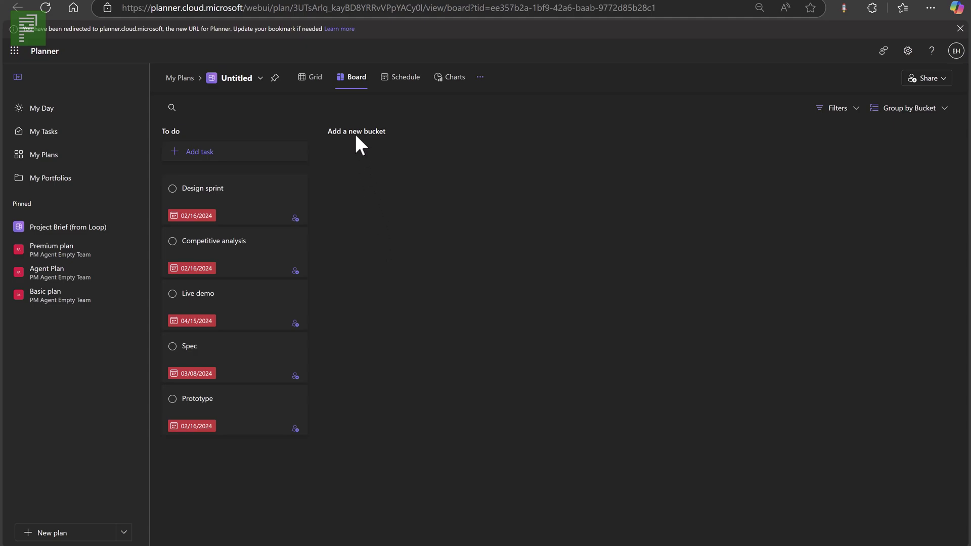
# Add a bucket named "new bucket" and move the Design sprint and Competitive analysis tasks into it.
pyautogui.click(356, 133)
pyautogui.press('Return')
pyautogui.moveTo(235, 192); pyautogui.dragTo(380, 200)
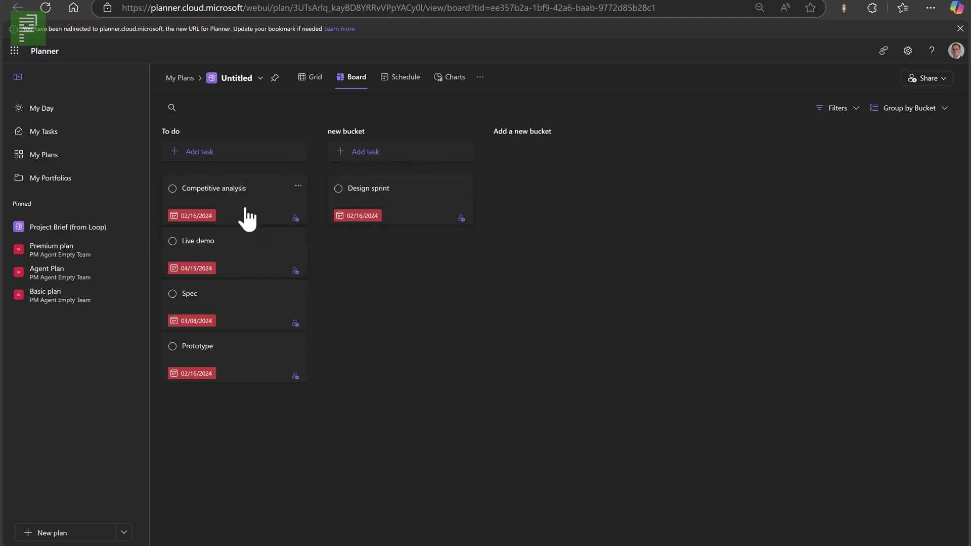
pyautogui.moveTo(243, 216); pyautogui.dragTo(381, 265)
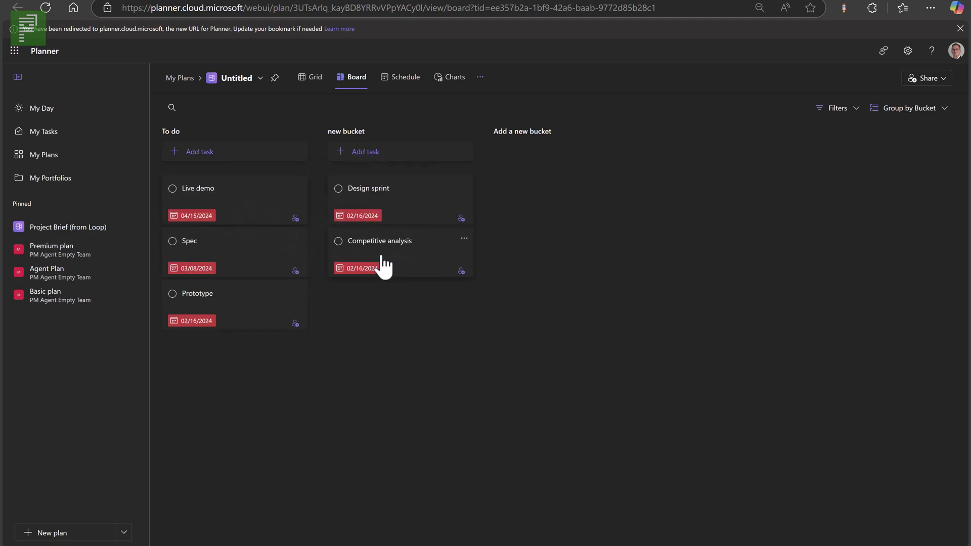
# Assign the Design sprint task to the plan owner and a non-member colleague, adding the colleague to the plan.
pyautogui.click(372, 202)
pyautogui.click(334, 156)
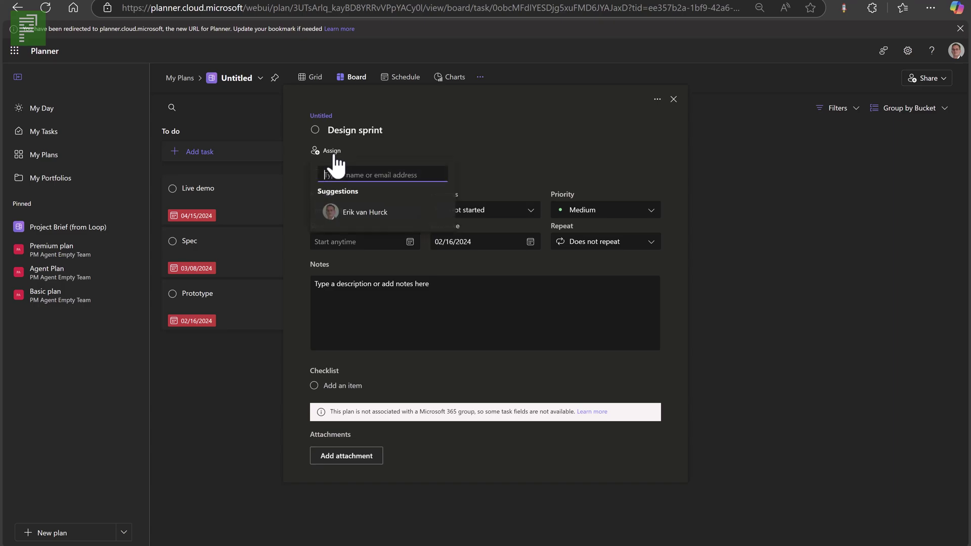
pyautogui.write('erik')
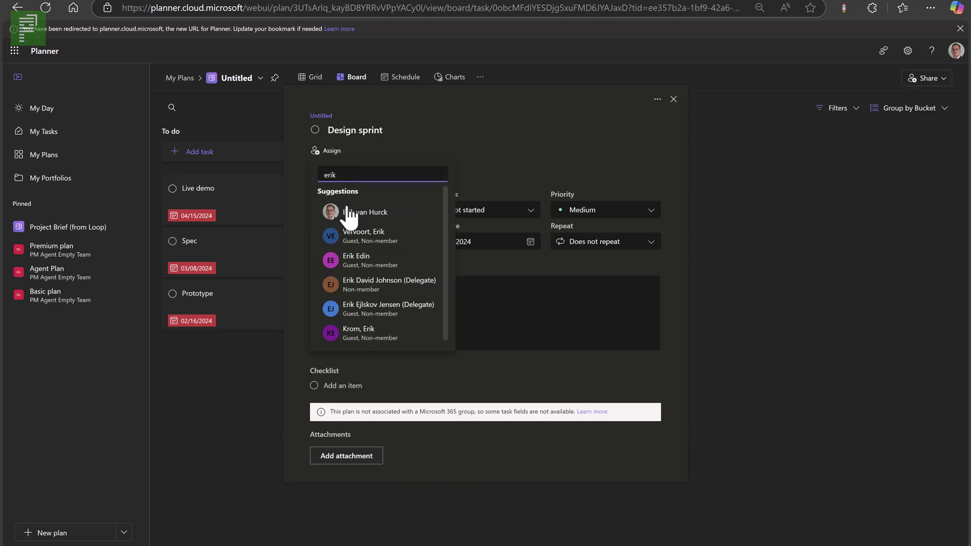
pyautogui.click(349, 212)
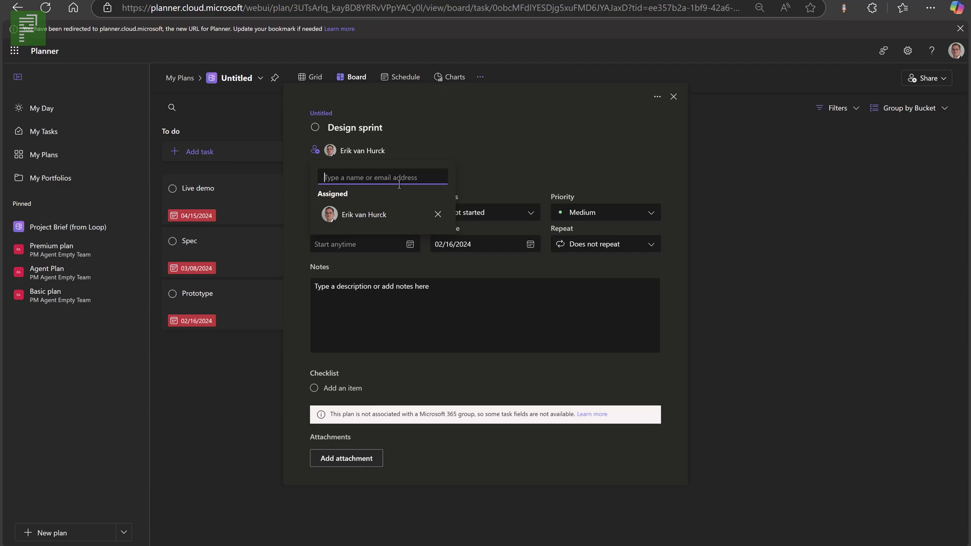
pyautogui.write('gerwin')
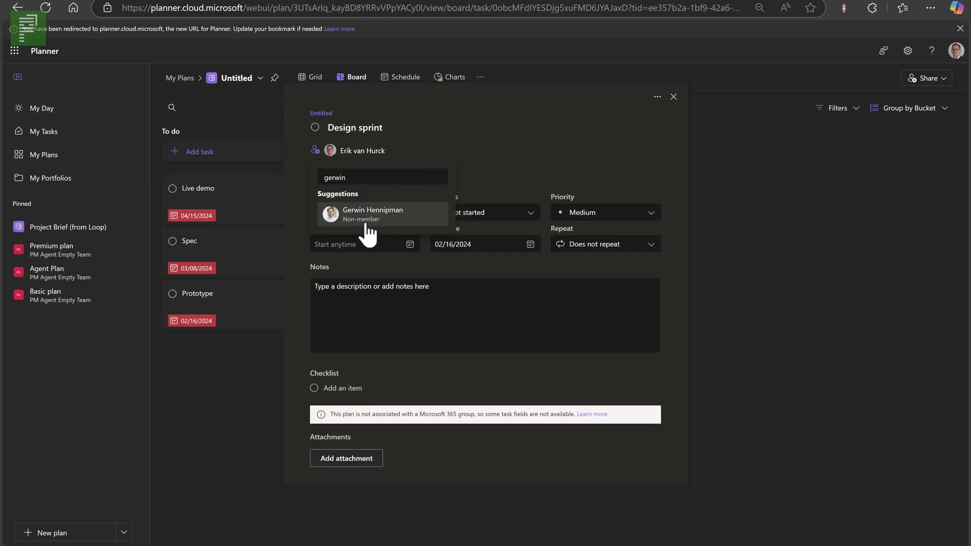
pyautogui.click(362, 215)
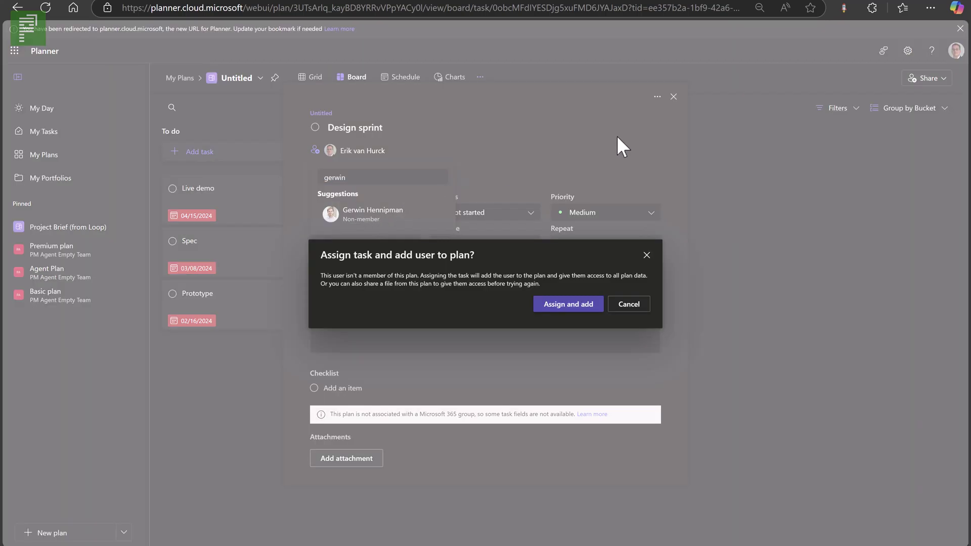
pyautogui.click(570, 305)
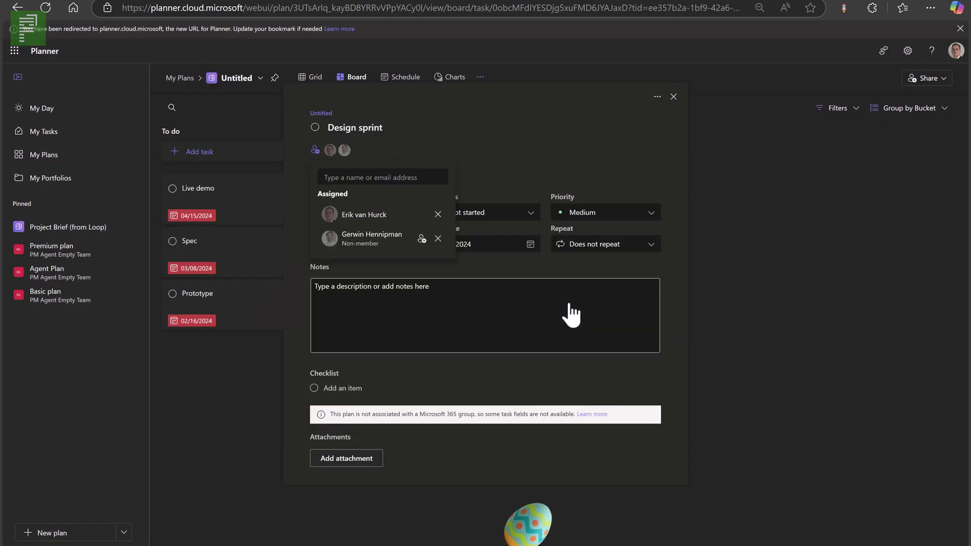
pyautogui.click(673, 96)
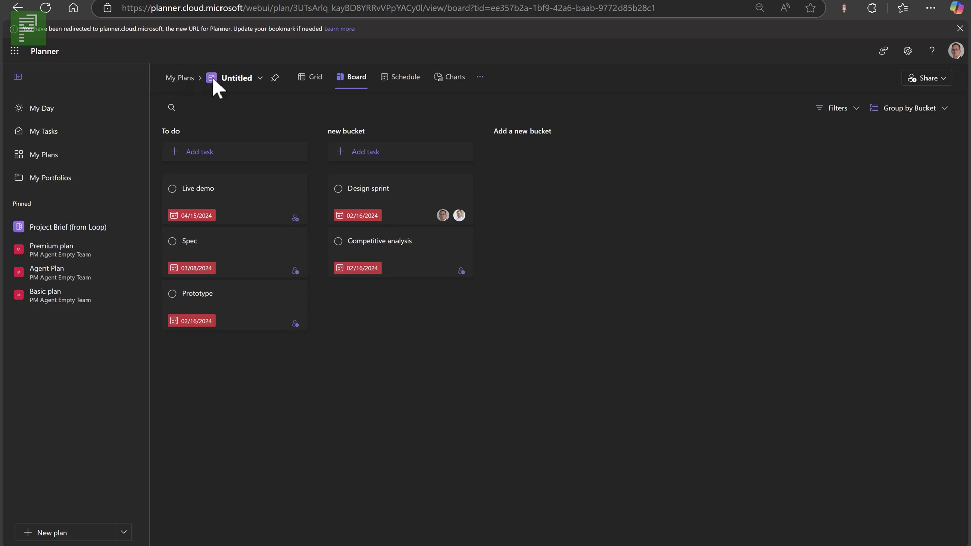
# Rename the untitled plan to "Loop to Planner 2" in its plan details.
pyautogui.click(247, 80)
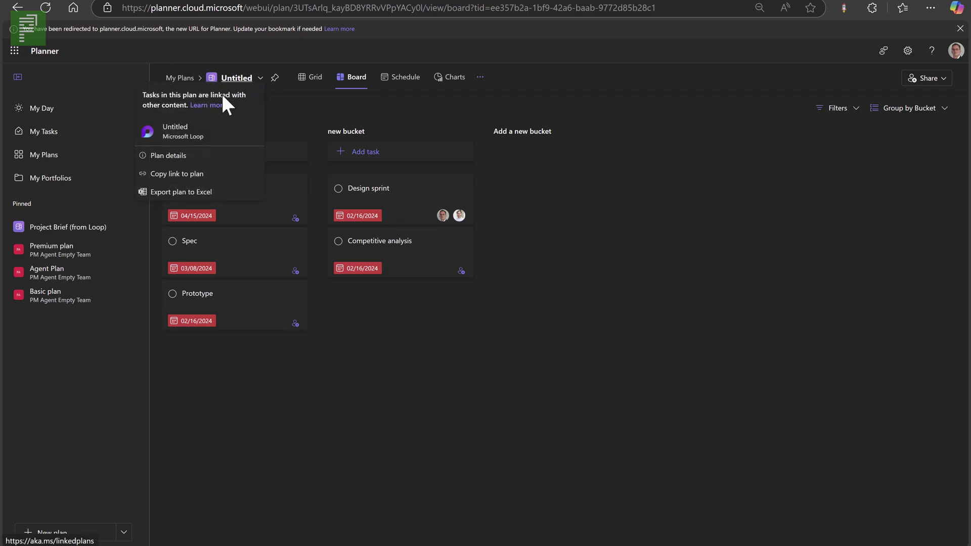
pyautogui.click(213, 156)
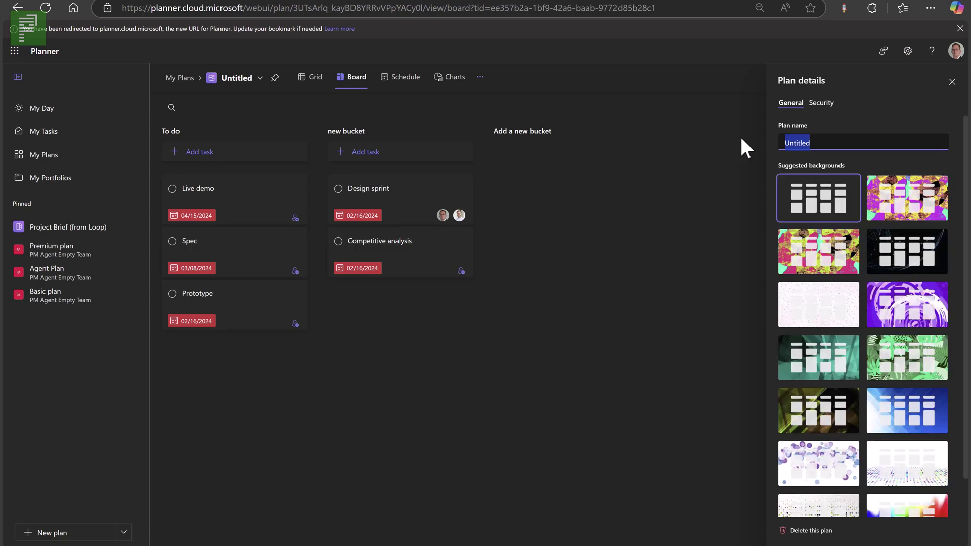
pyautogui.write('L')
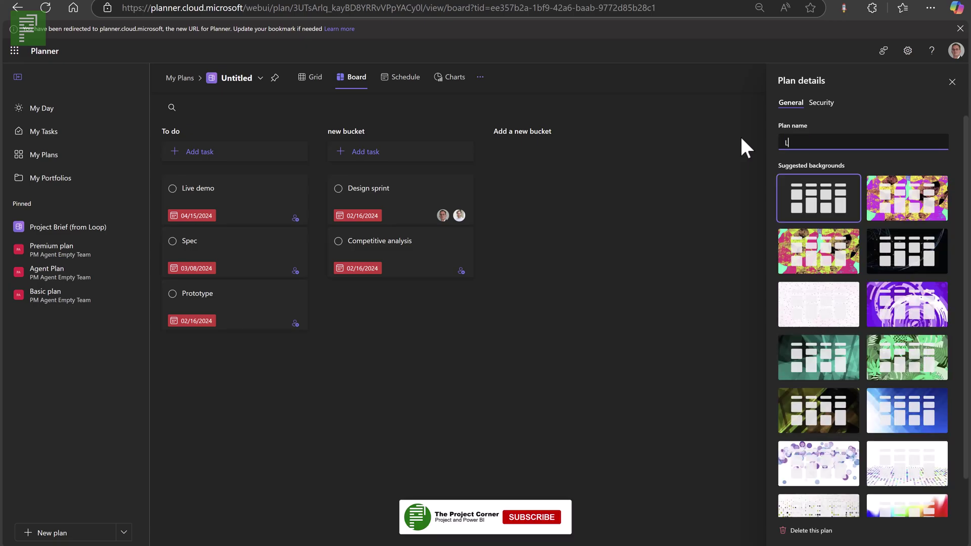
pyautogui.write('oop to Planner 2')
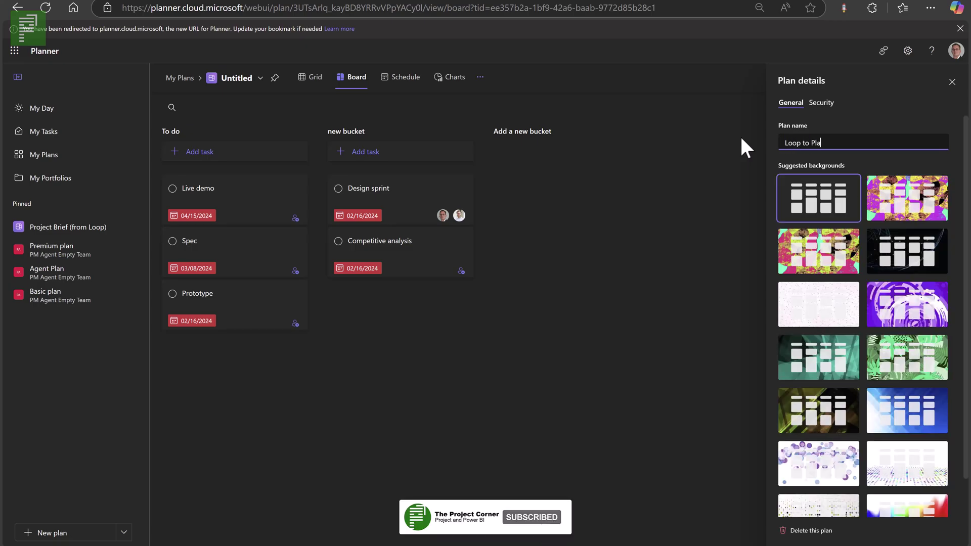
pyautogui.click(761, 146)
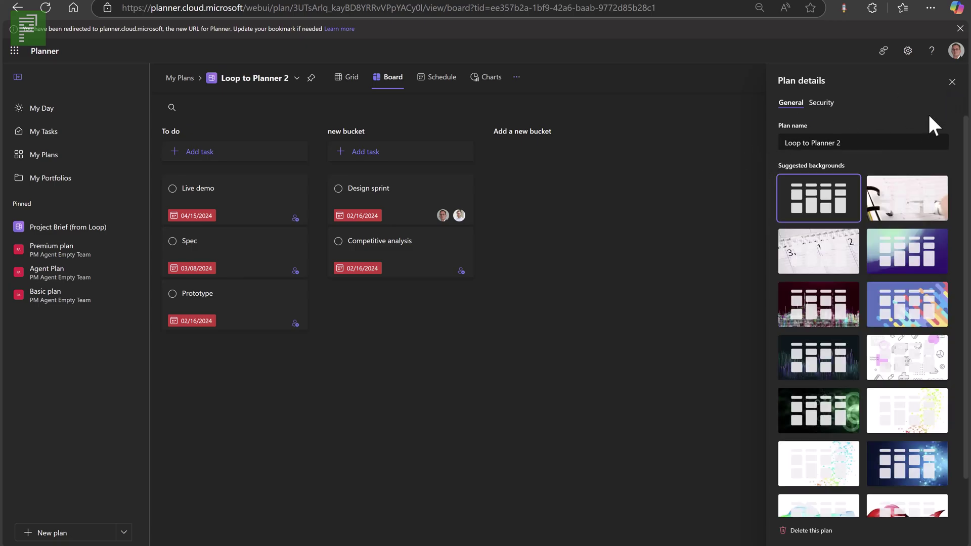
pyautogui.click(946, 85)
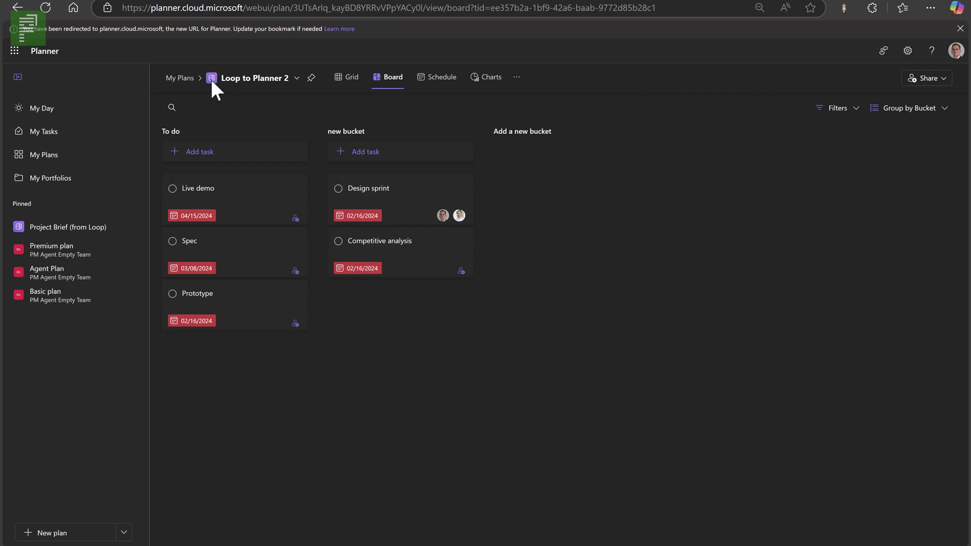
# Check the plan's linked Loop content and the premium views offered for it.
pyautogui.click(297, 77)
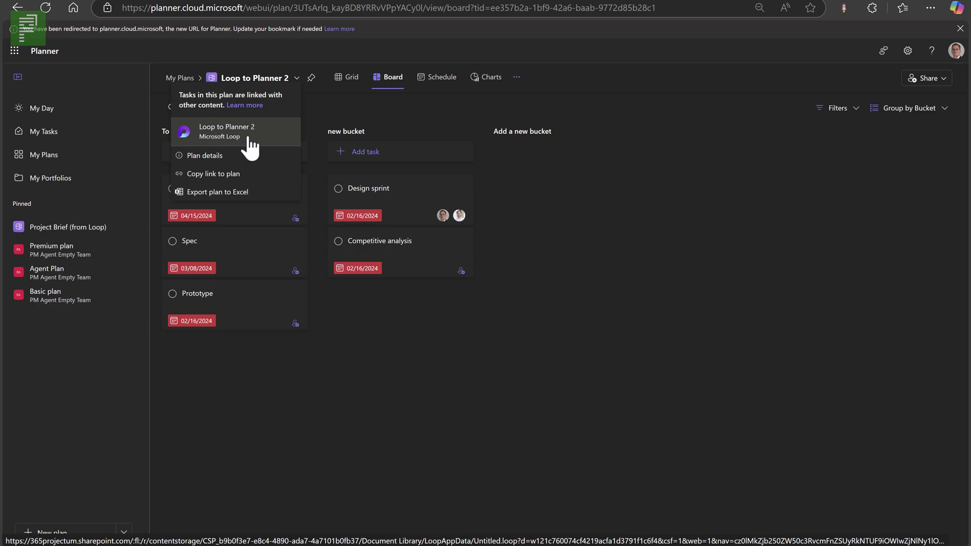
pyautogui.click(371, 108)
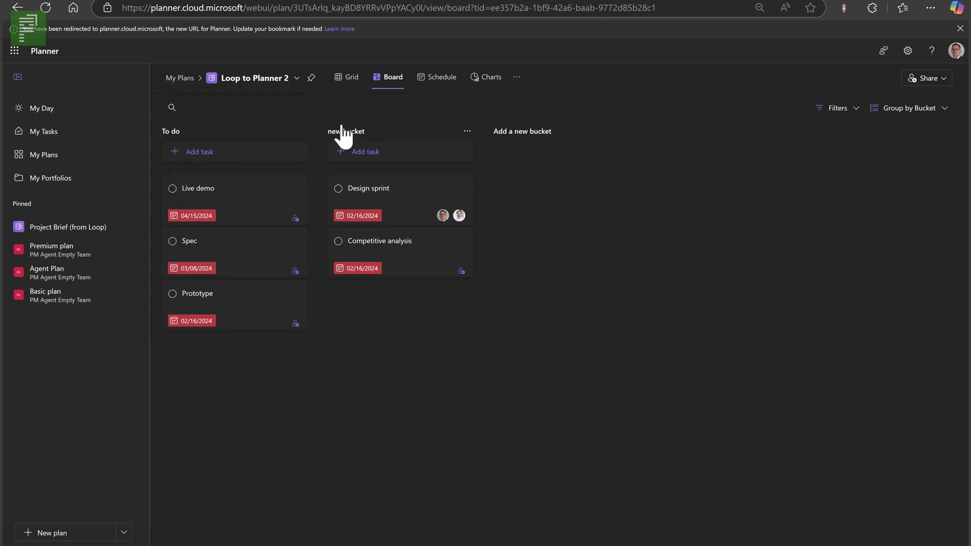
pyautogui.click(517, 80)
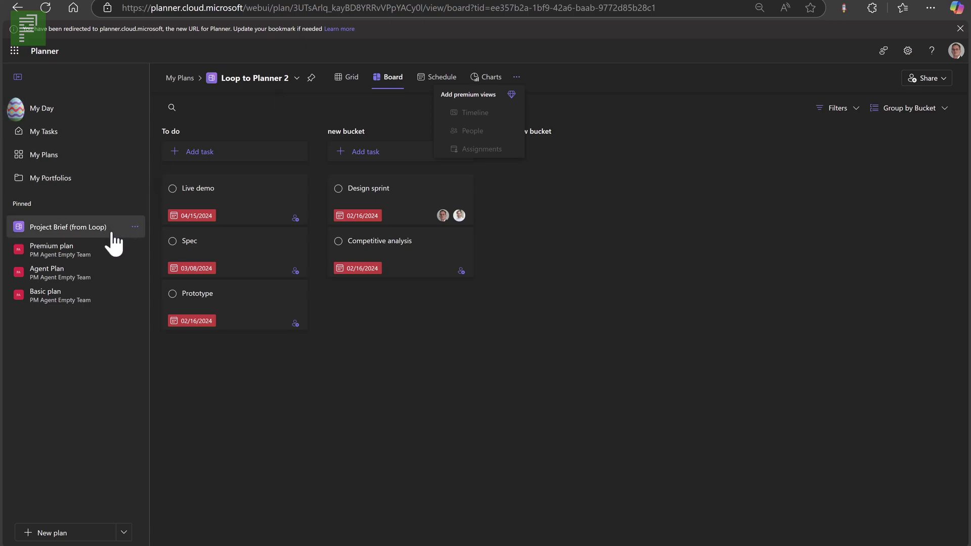
pyautogui.click(295, 456)
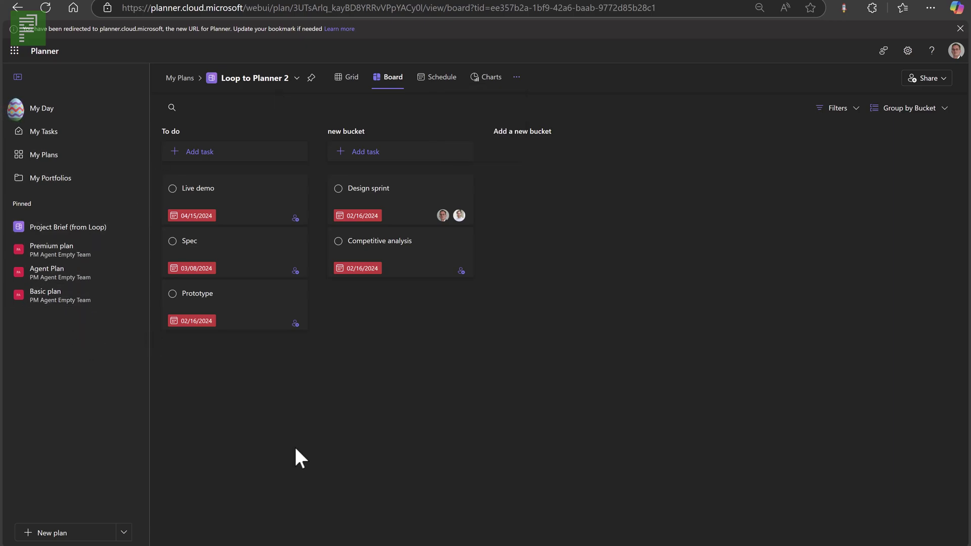
# Switch to Microsoft Teams and open Planner in the "planner test" channel.
pyautogui.moveTo(444, 545)
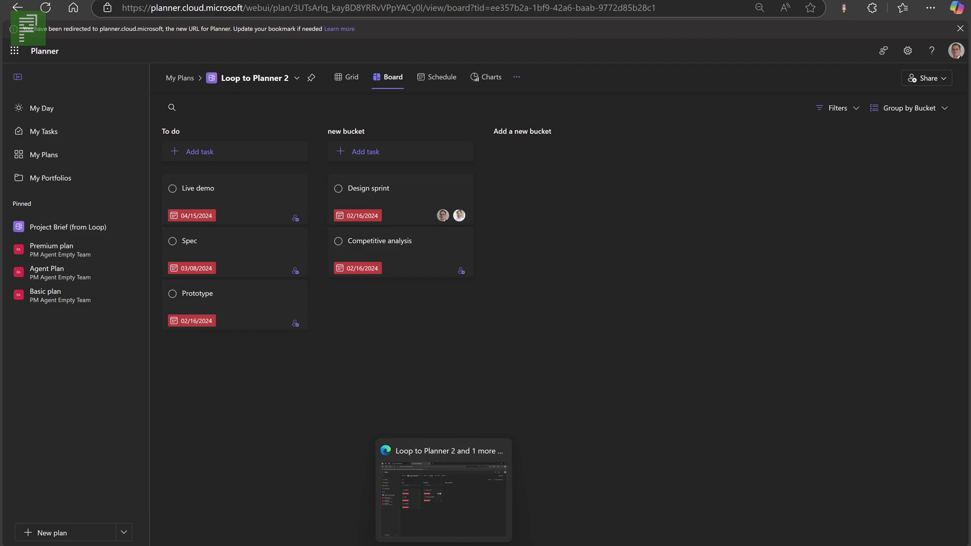
pyautogui.moveTo(581, 544)
pyautogui.click(581, 498)
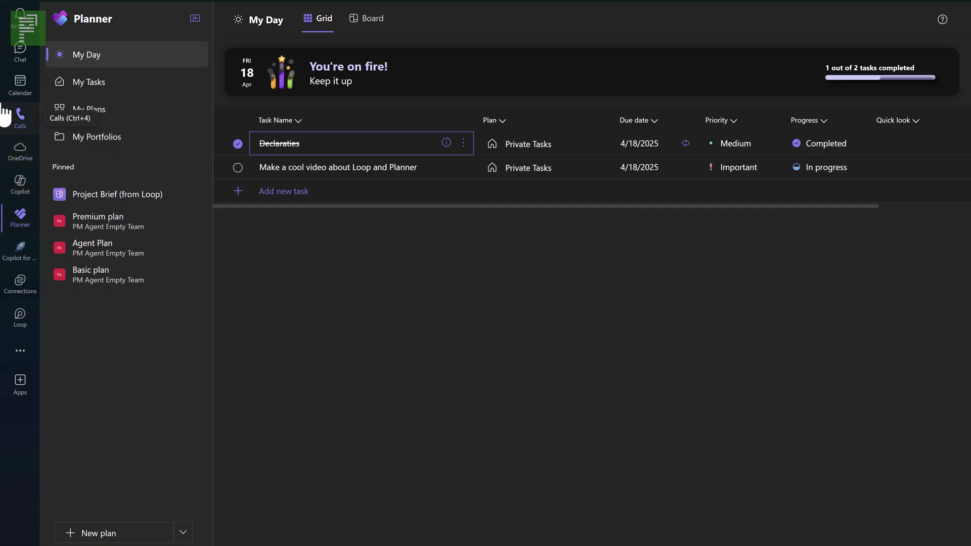
pyautogui.click(21, 63)
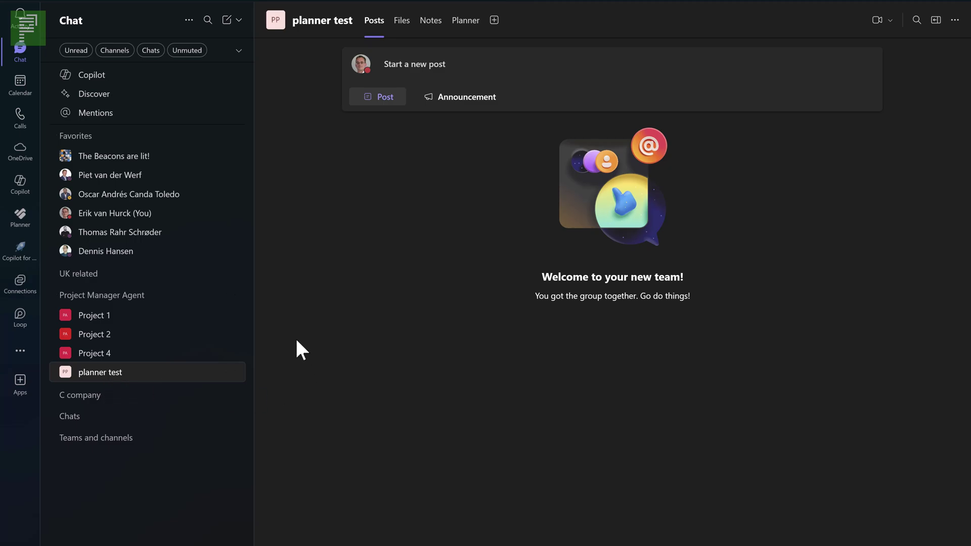
pyautogui.click(465, 20)
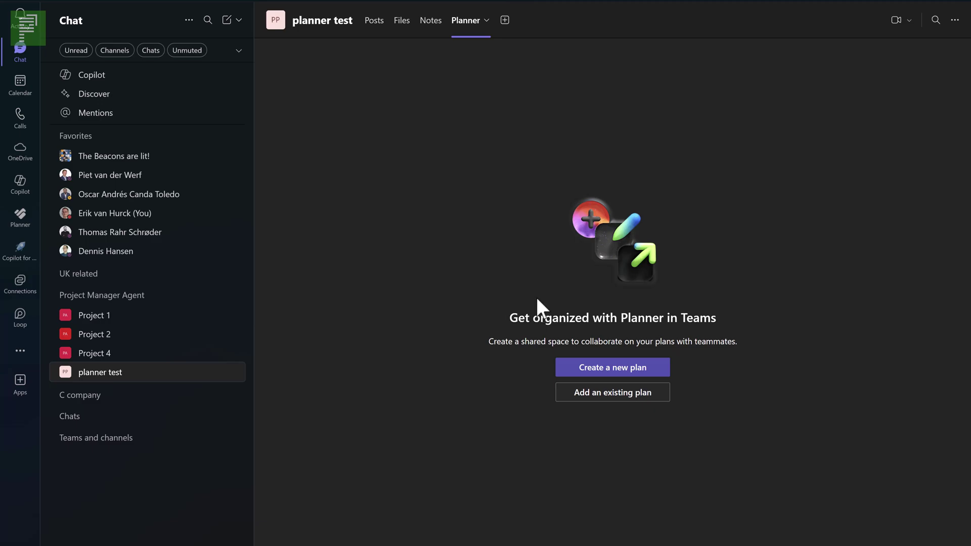
# Search the team's existing plans for "loop to planner" to add to the channel.
pyautogui.click(568, 400)
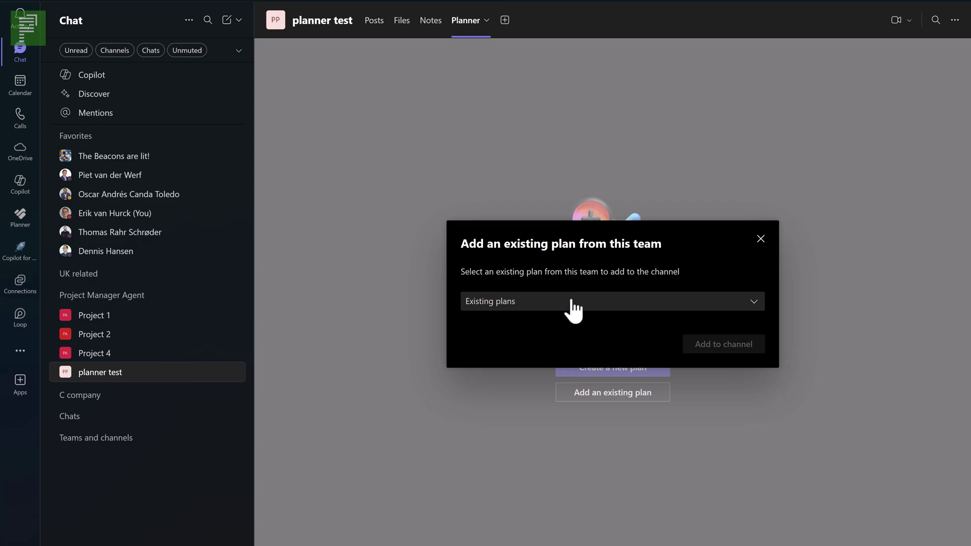
pyautogui.click(571, 301)
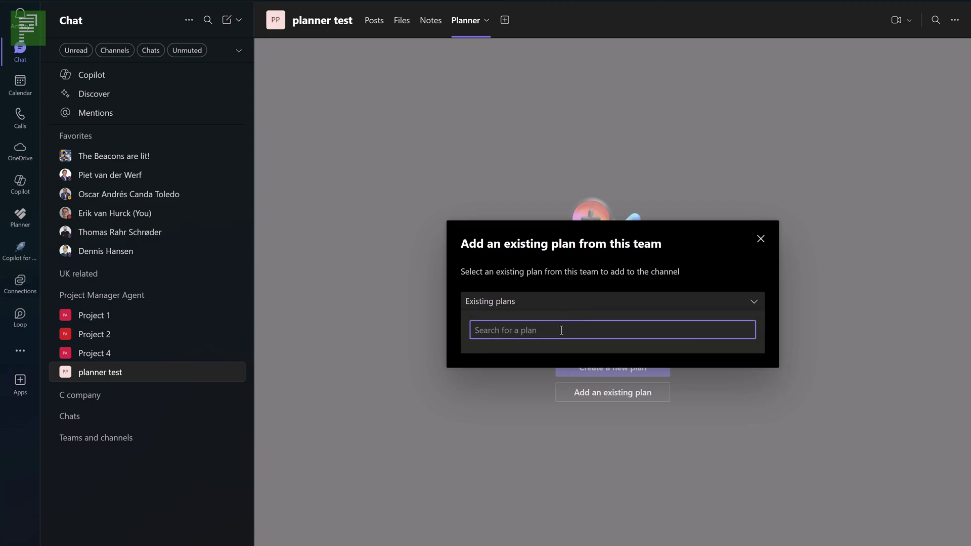
pyautogui.write('loop[')
pyautogui.press('BackSpace')
pyautogui.write('to planner')
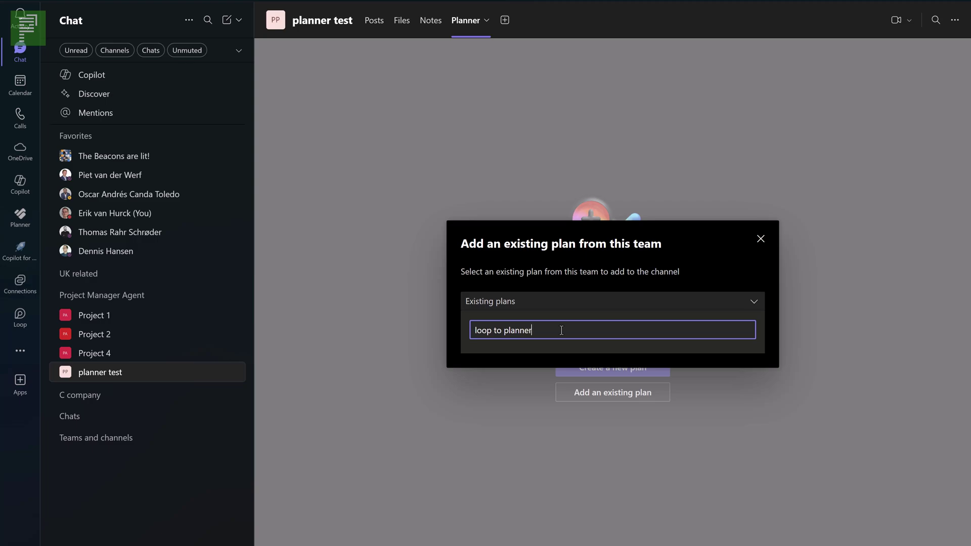
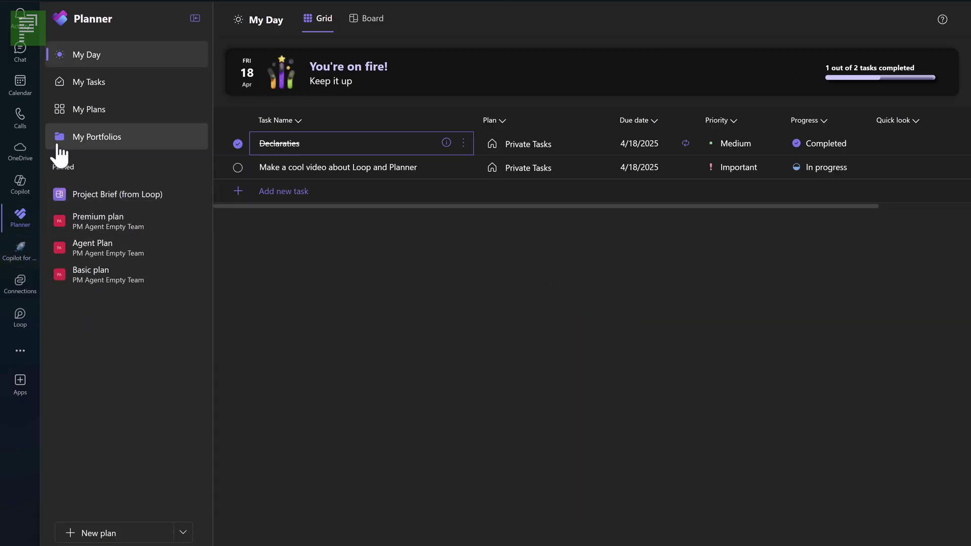
# Open the "Loop to Planner 2" plan from the overview of all plans.
pyautogui.click(76, 125)
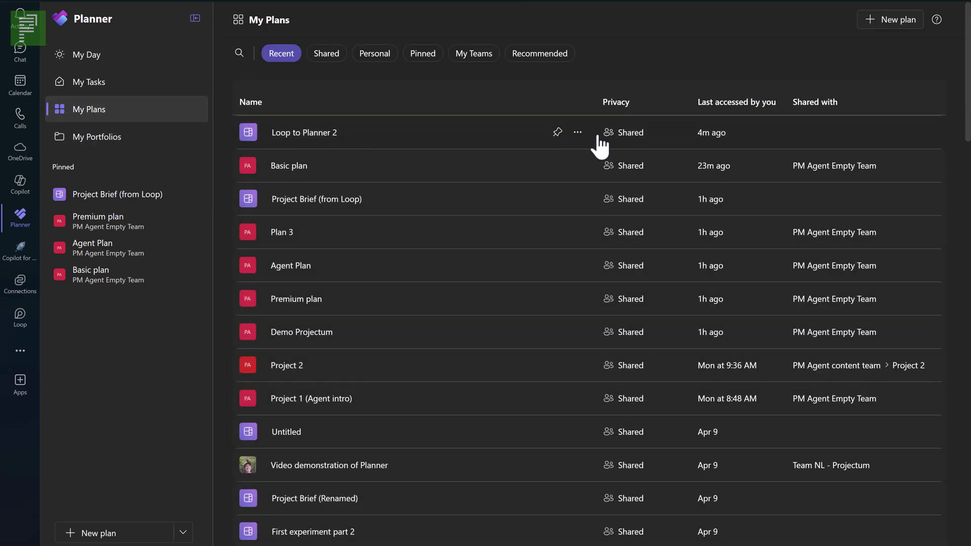
pyautogui.click(578, 133)
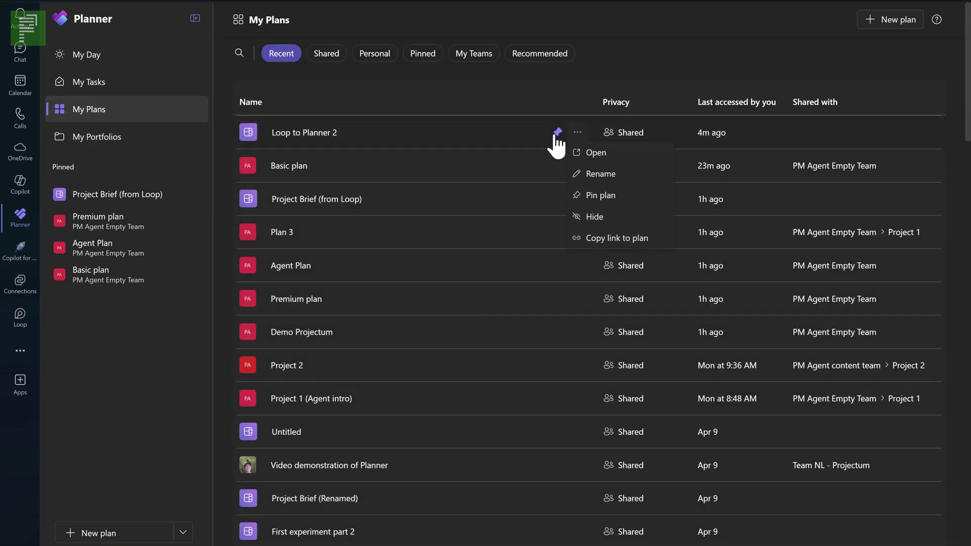
pyautogui.click(629, 161)
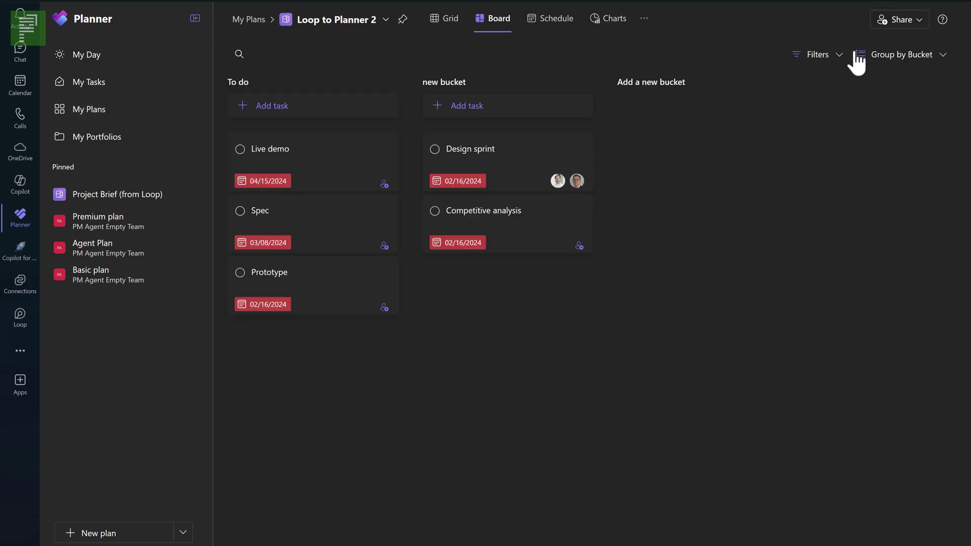
# Check the plan's sharing details for its linked Loop file and members.
pyautogui.click(910, 22)
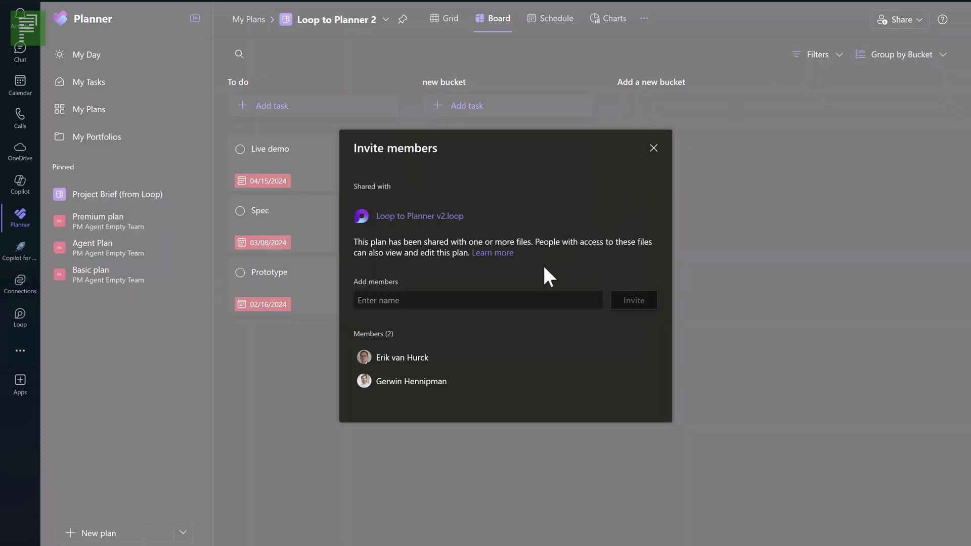
pyautogui.click(538, 295)
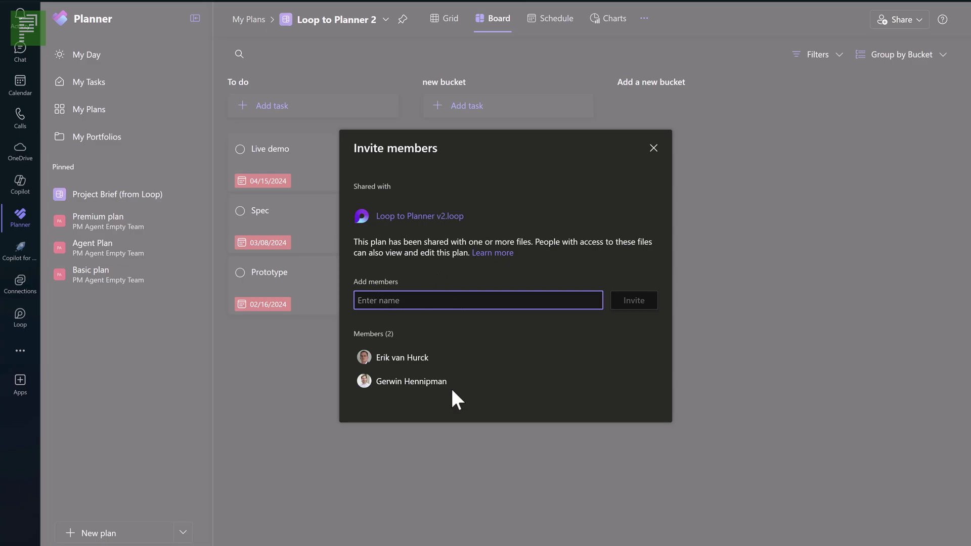
pyautogui.moveTo(445, 382)
pyautogui.click(653, 149)
pyautogui.click(914, 26)
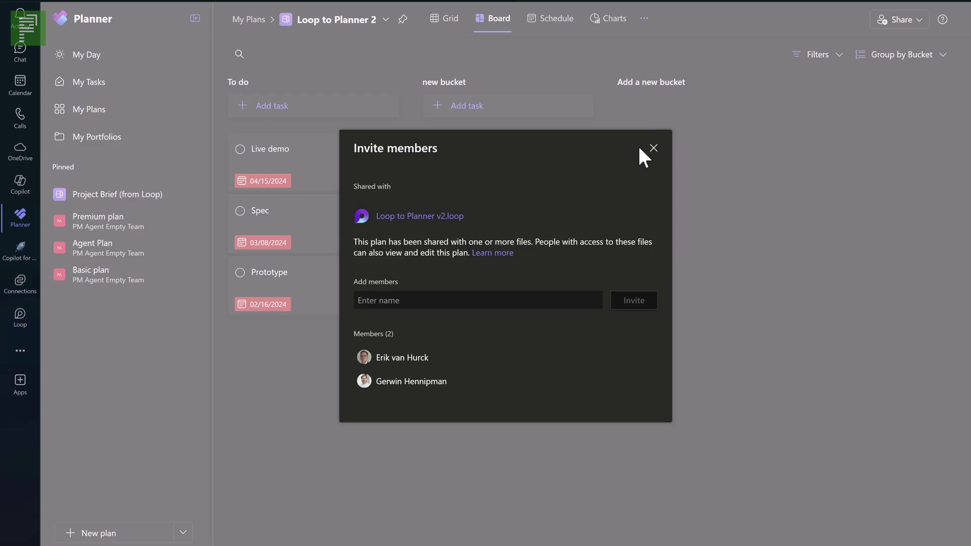
pyautogui.click(653, 148)
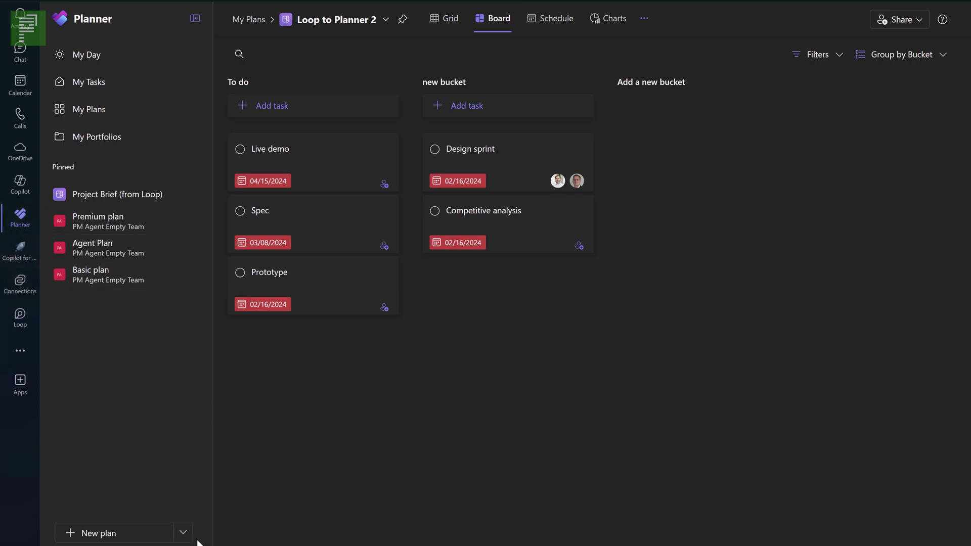
# Look at the options for creating a new plan, and open the pinned Agent Plan.
pyautogui.click(163, 538)
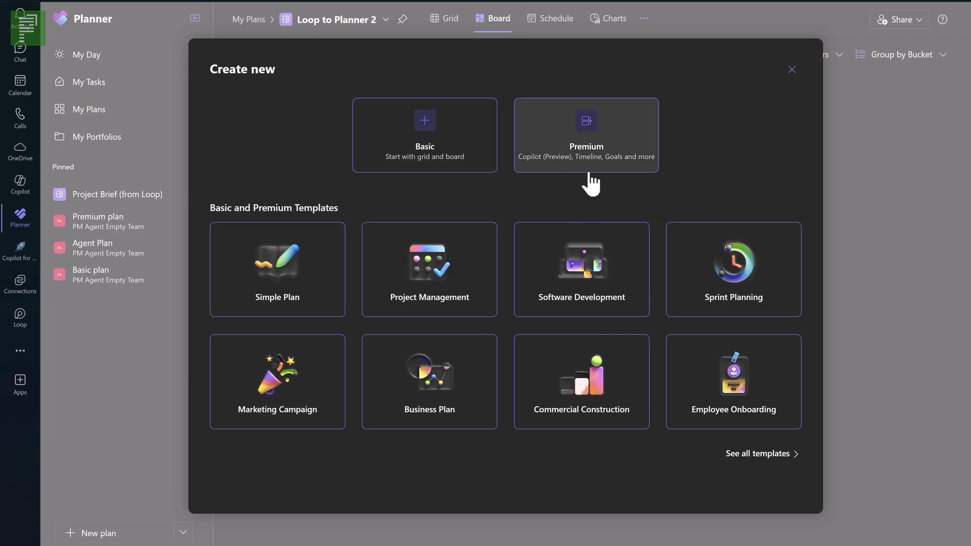
pyautogui.click(793, 71)
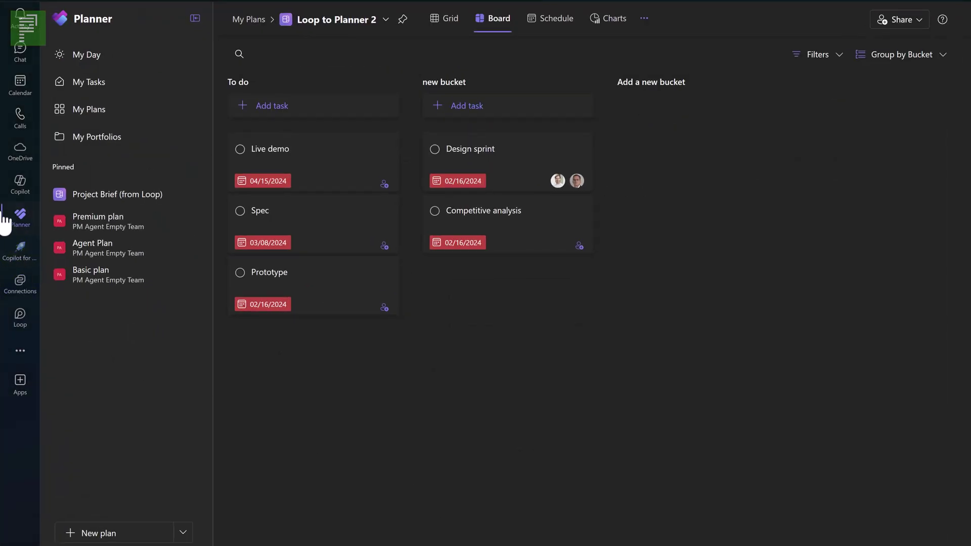
pyautogui.click(89, 228)
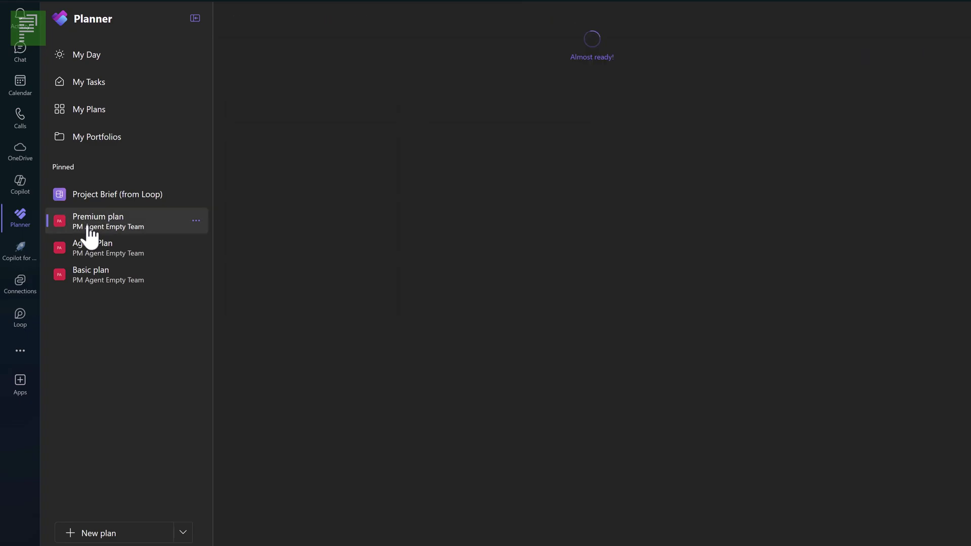
pyautogui.click(80, 254)
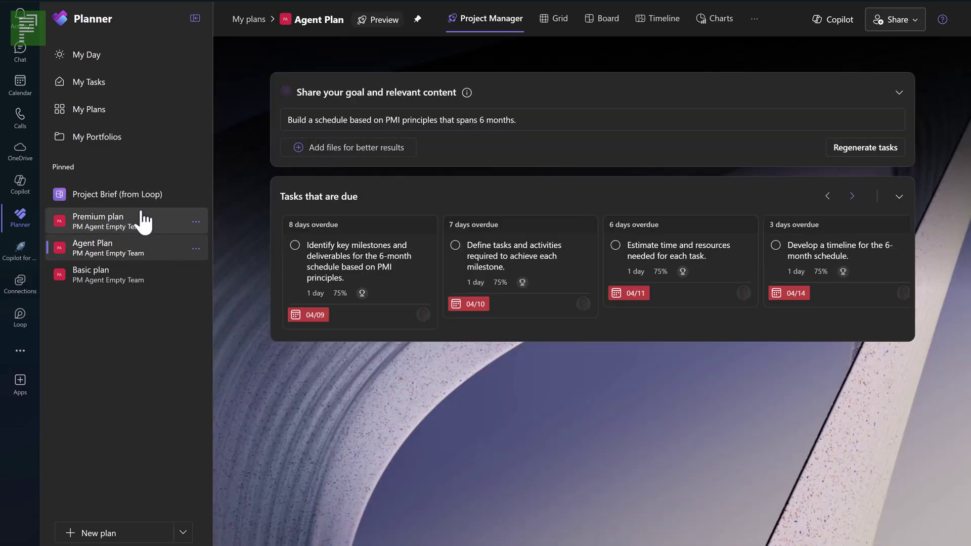
# Review the basic and premium plan types and the templates offered for a new plan, then dismiss them without creating one.
pyautogui.click(117, 531)
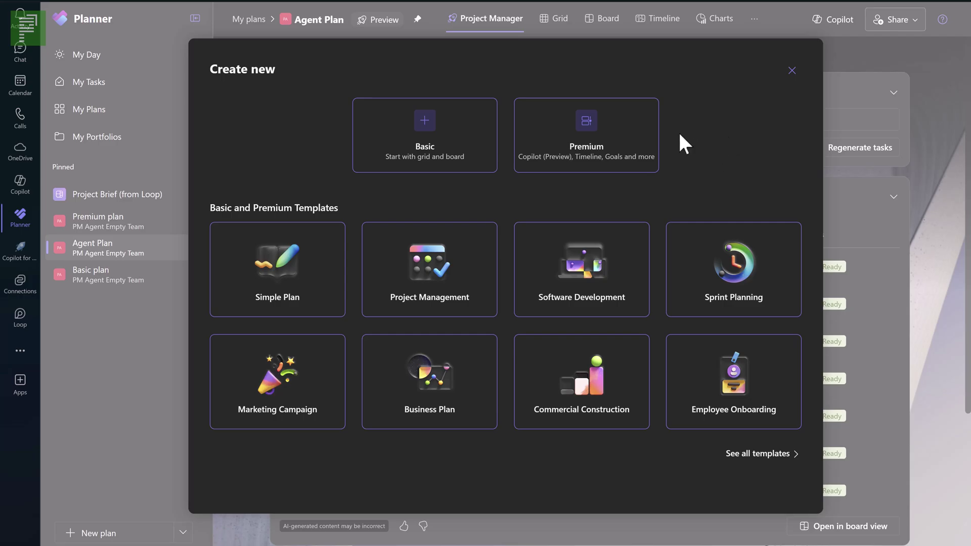
pyautogui.click(792, 70)
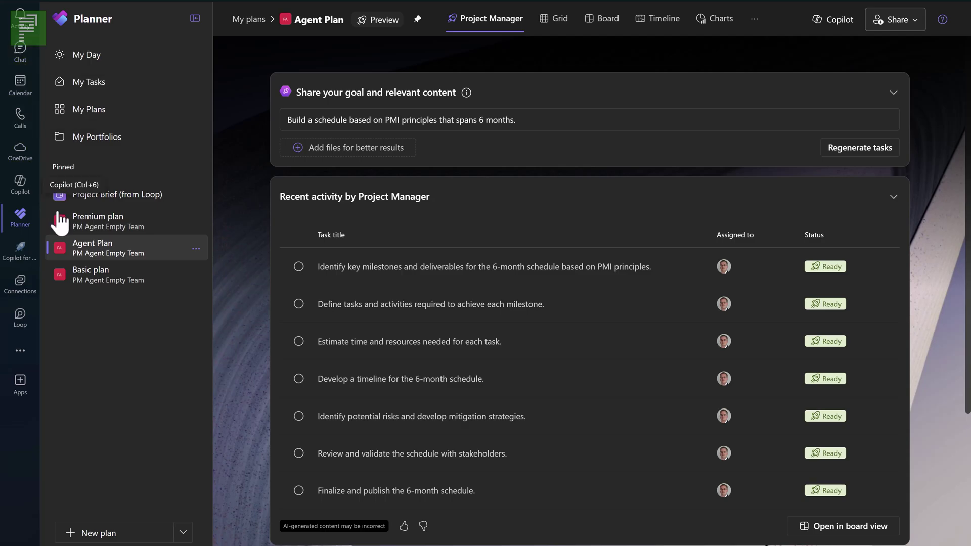
pyautogui.click(114, 535)
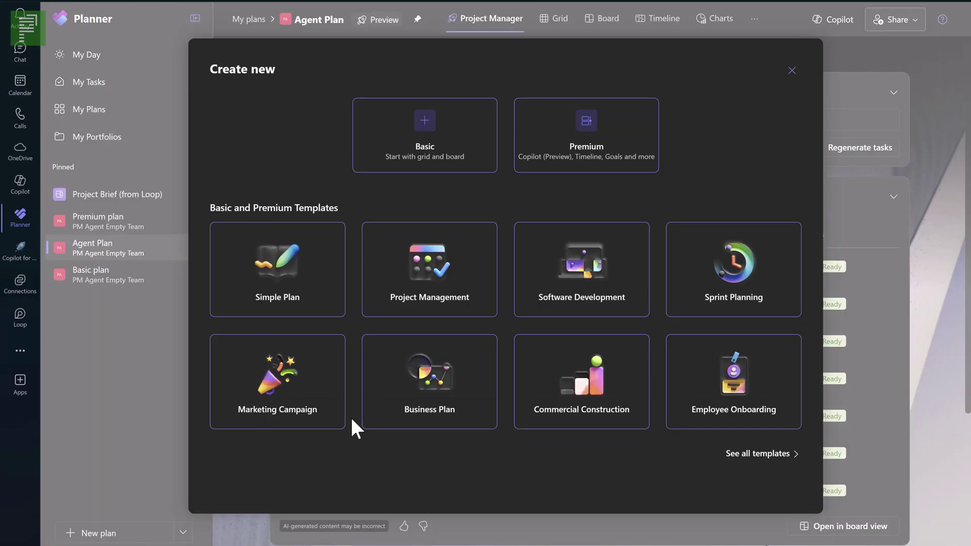
pyautogui.click(792, 71)
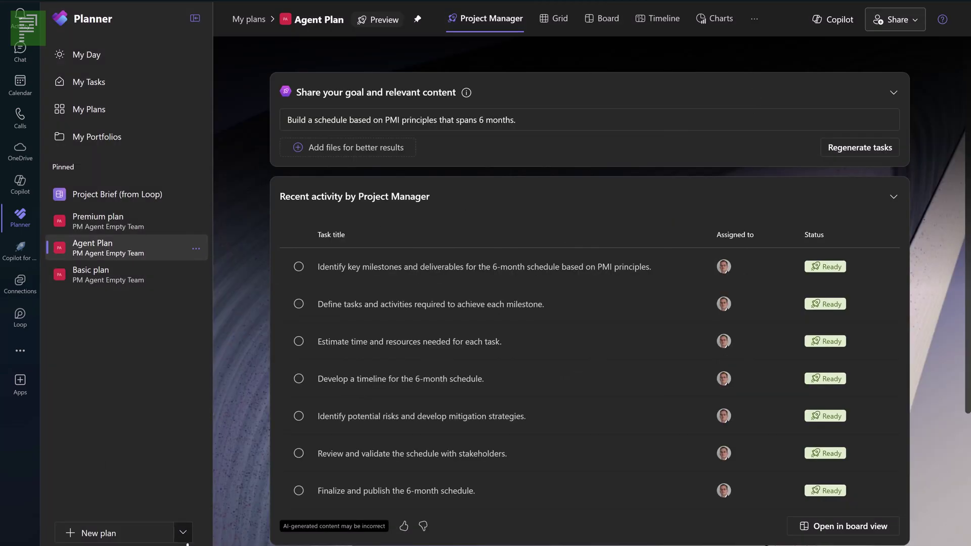
pyautogui.click(184, 535)
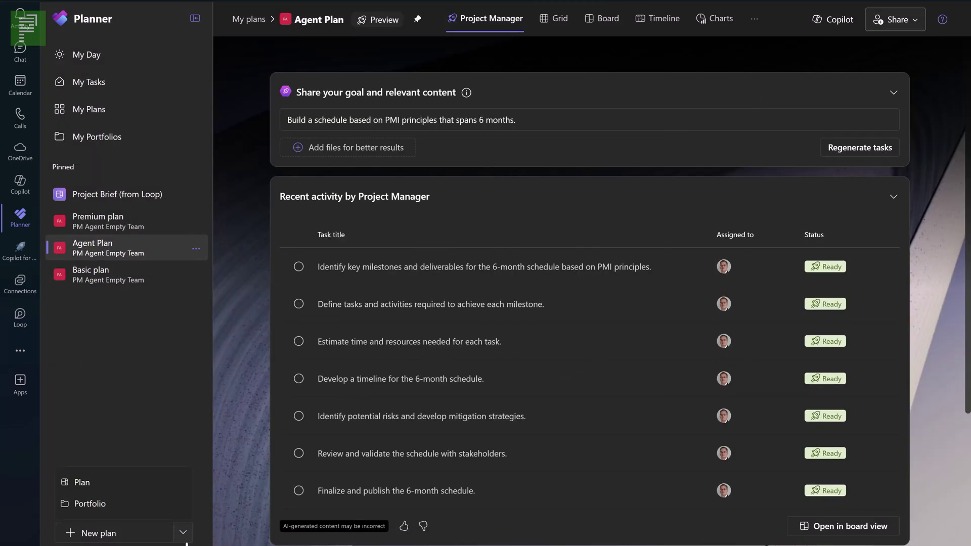
pyautogui.click(98, 491)
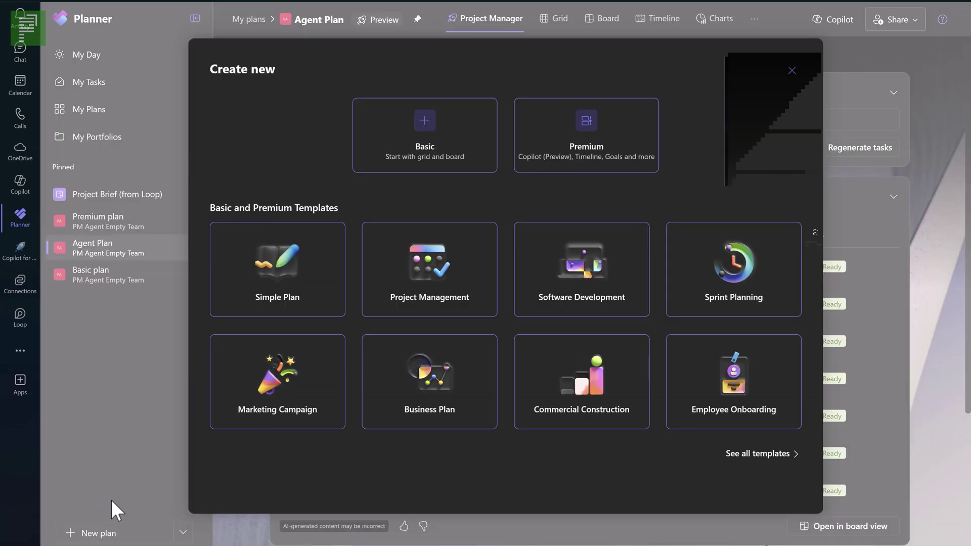
pyautogui.click(792, 71)
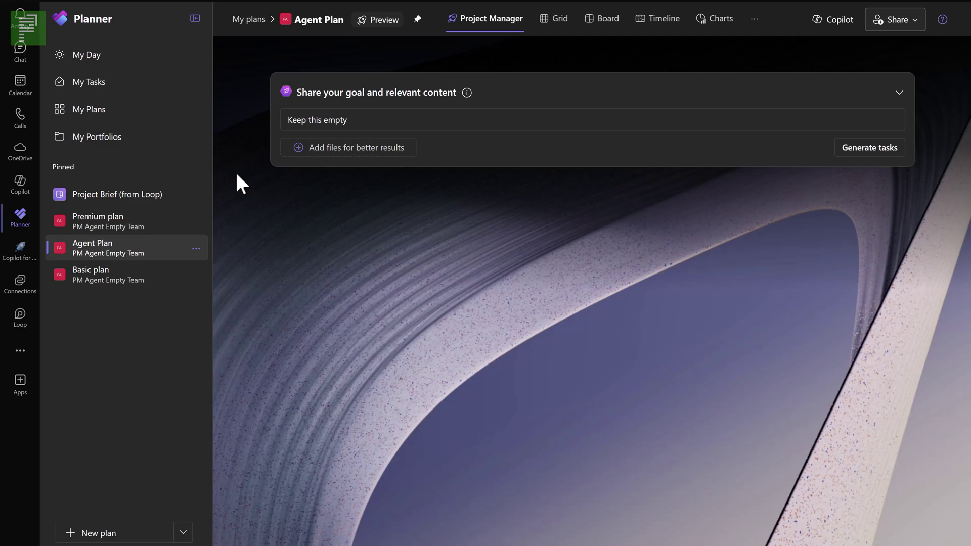
pyautogui.click(81, 533)
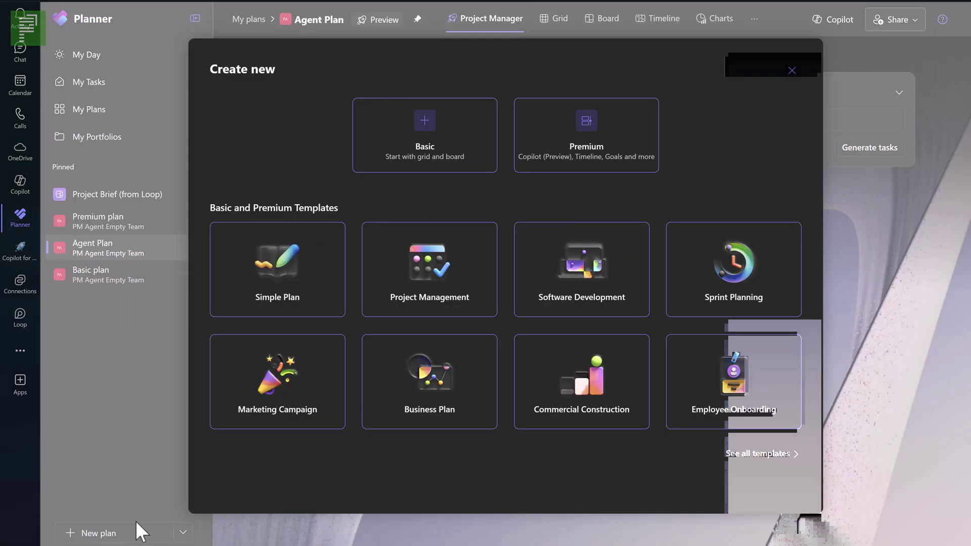
pyautogui.click(792, 70)
# In the Agent Plan grid, ask Copilot: "Create a schedule that works with the PMI standards. I want to build a house in the Netherlands.".
pyautogui.click(118, 262)
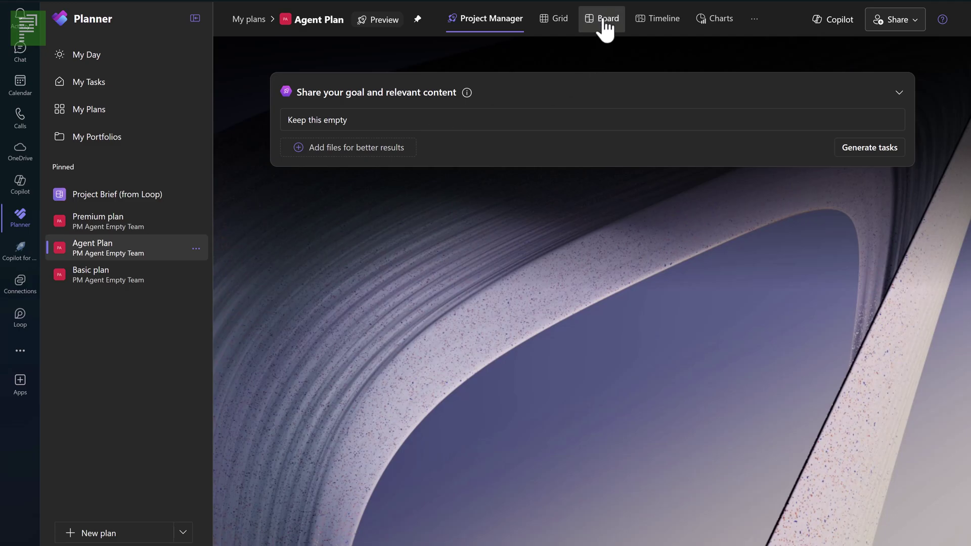
pyautogui.click(549, 24)
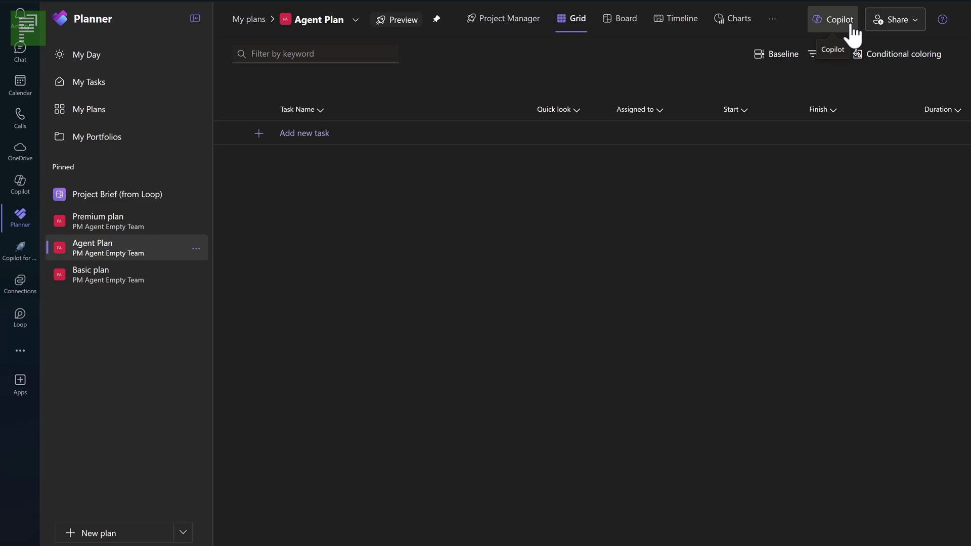
pyautogui.click(835, 20)
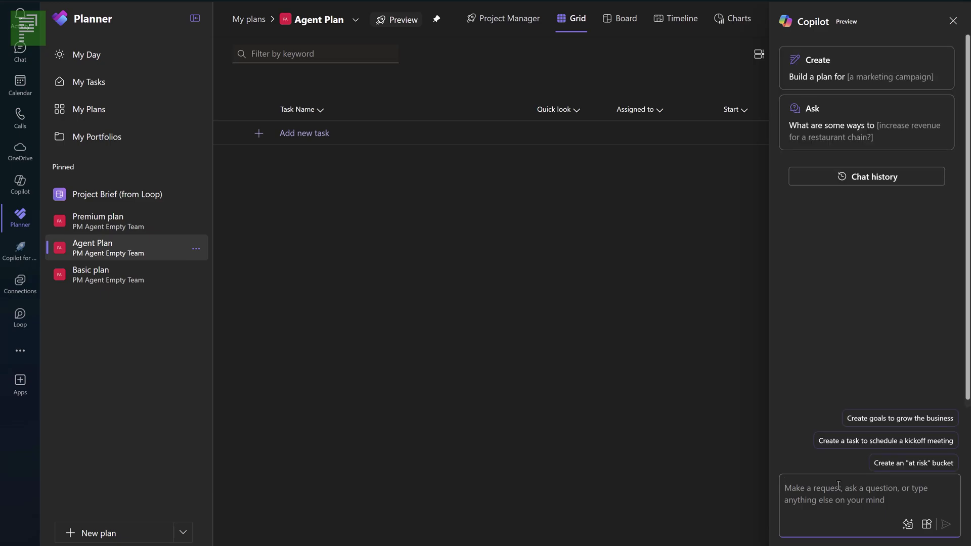
pyautogui.write('Create a schedule that works with the PMI standards. I want to build a house in the Net')
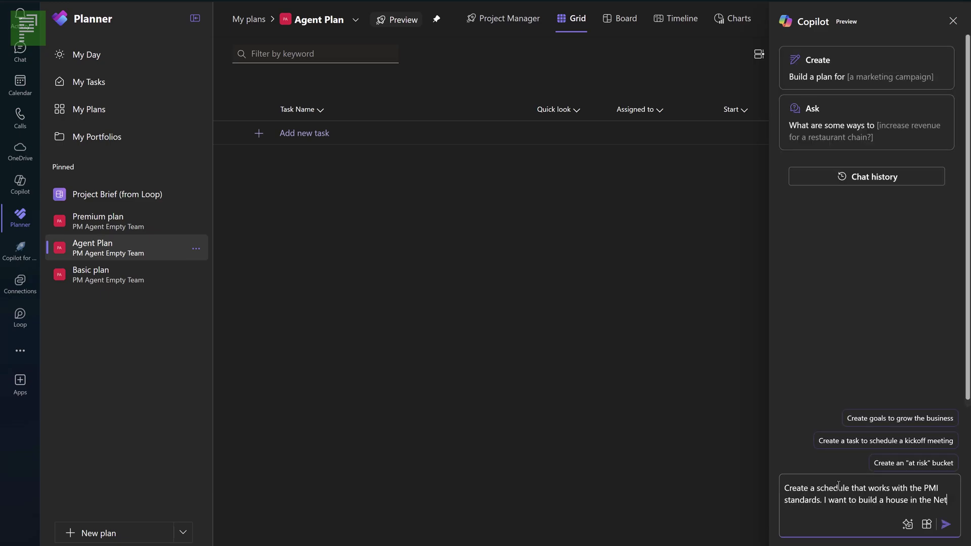
pyautogui.write('herlands.')
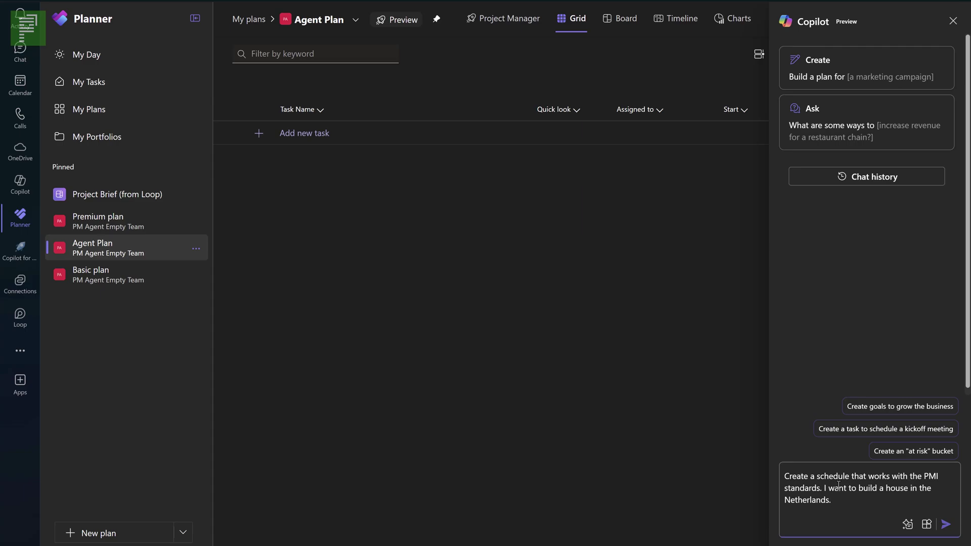
pyautogui.press('Return')
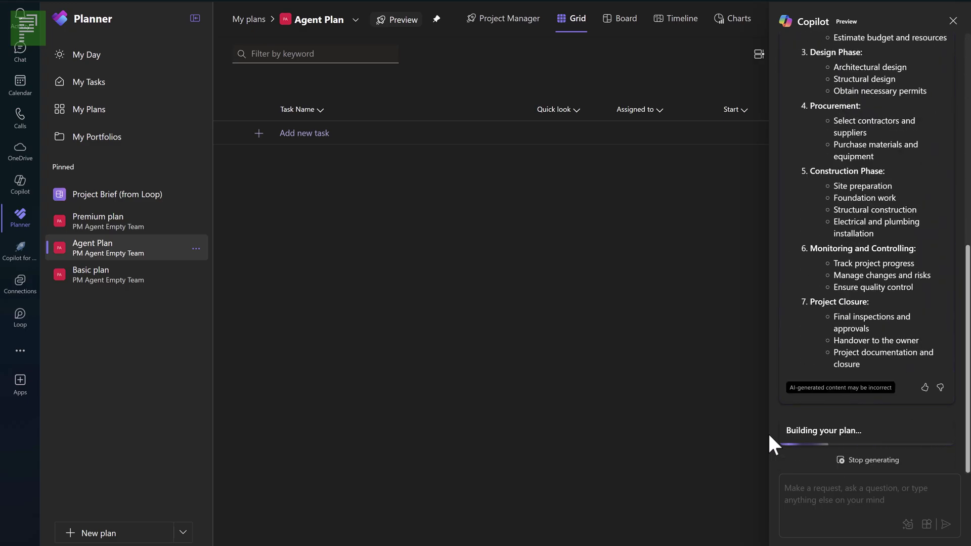
# Review Copilot's schedule outline and the tasks in the grid, close Copilot, and check the goals and team tasks in the Project Manager view.
pyautogui.scroll(2, 886, 287)
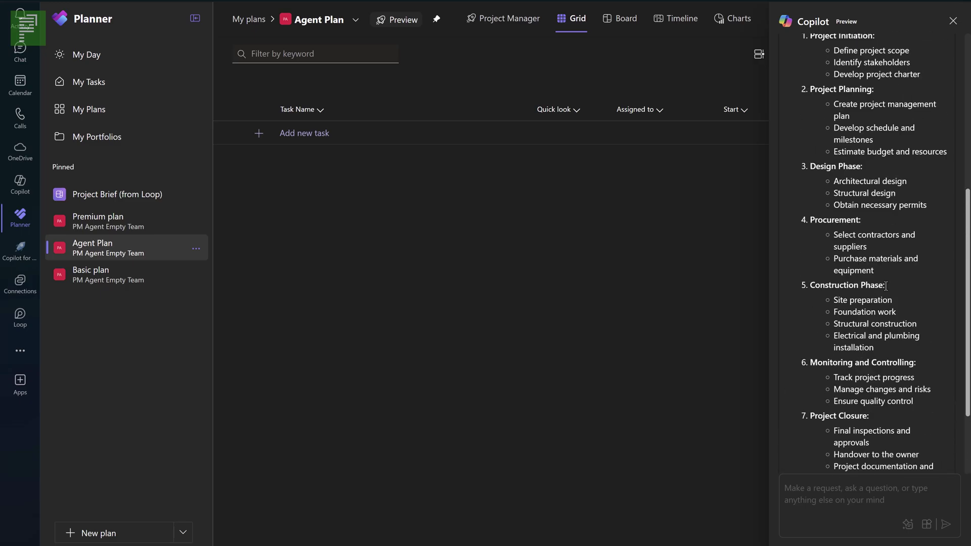
pyautogui.scroll(1, 885, 287)
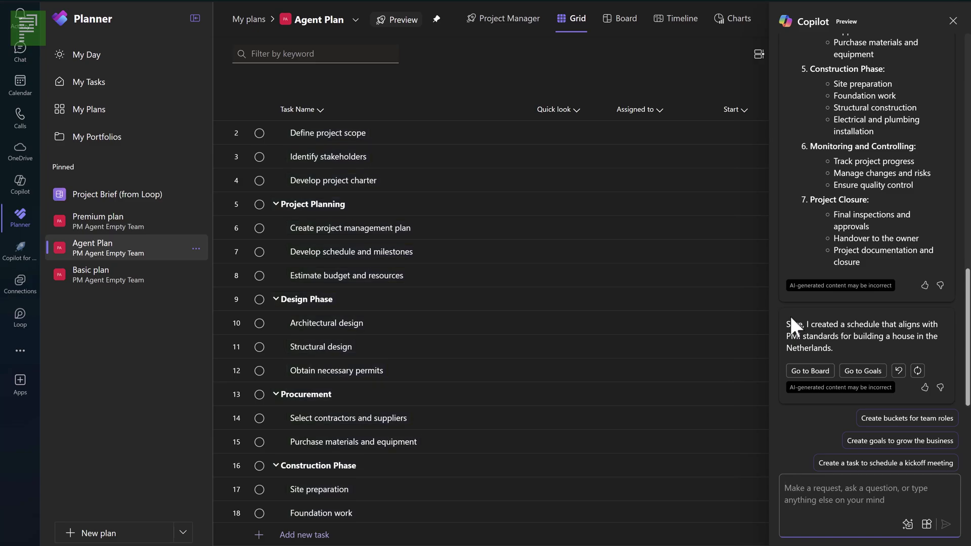
pyautogui.scroll(1, 396, 158)
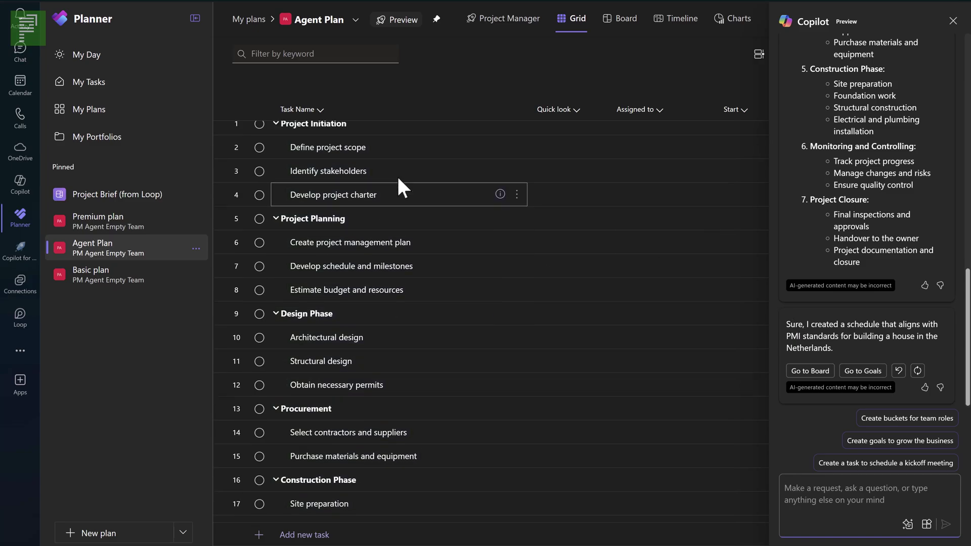
pyautogui.click(953, 21)
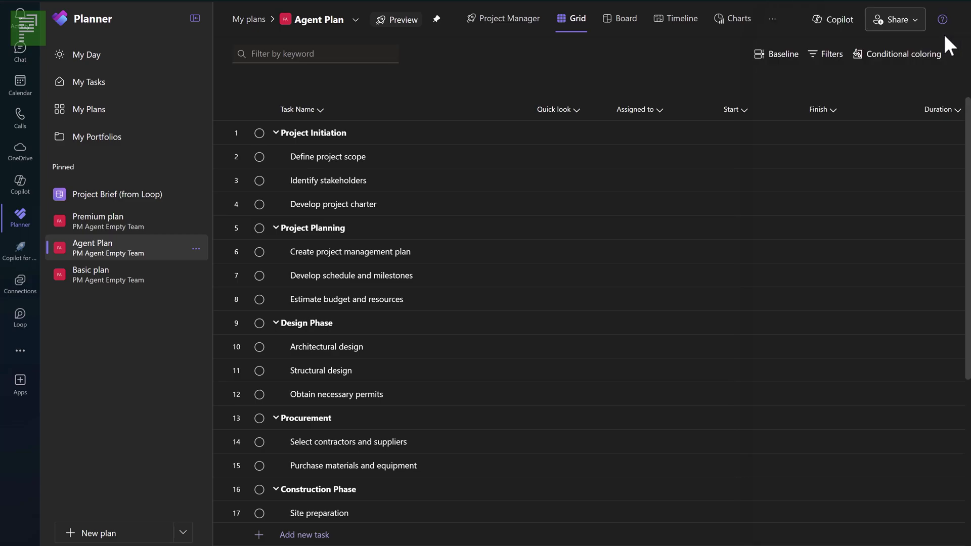
pyautogui.click(524, 35)
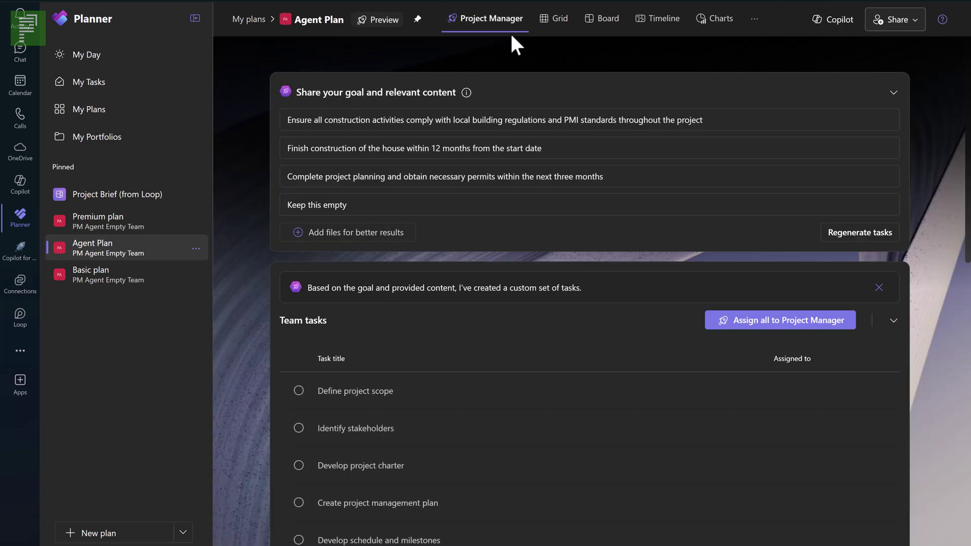
pyautogui.click(552, 19)
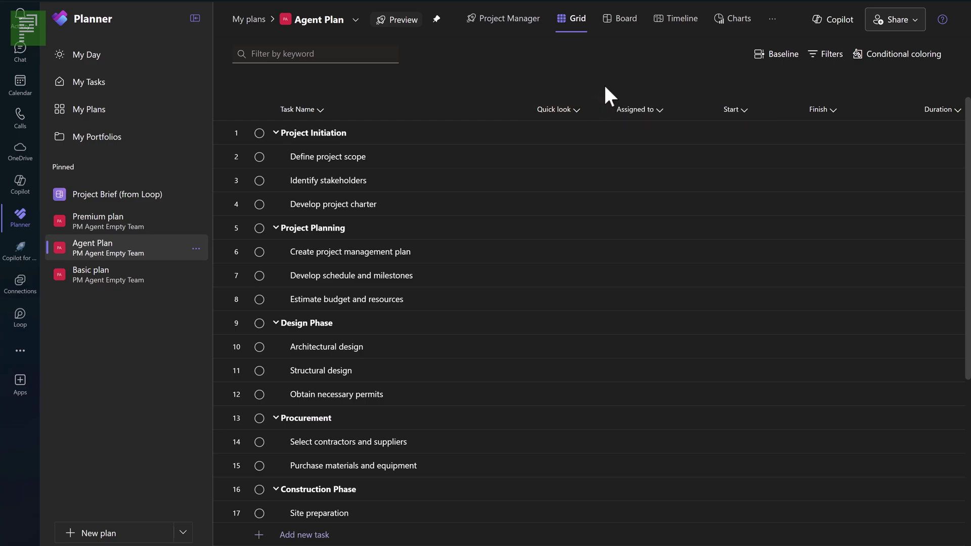
# Open Agent Plan's linked Loop workspace and inspect the task pages "Is this a new task?" and "Finalize and publish the 6-month schedule".
pyautogui.click(768, 25)
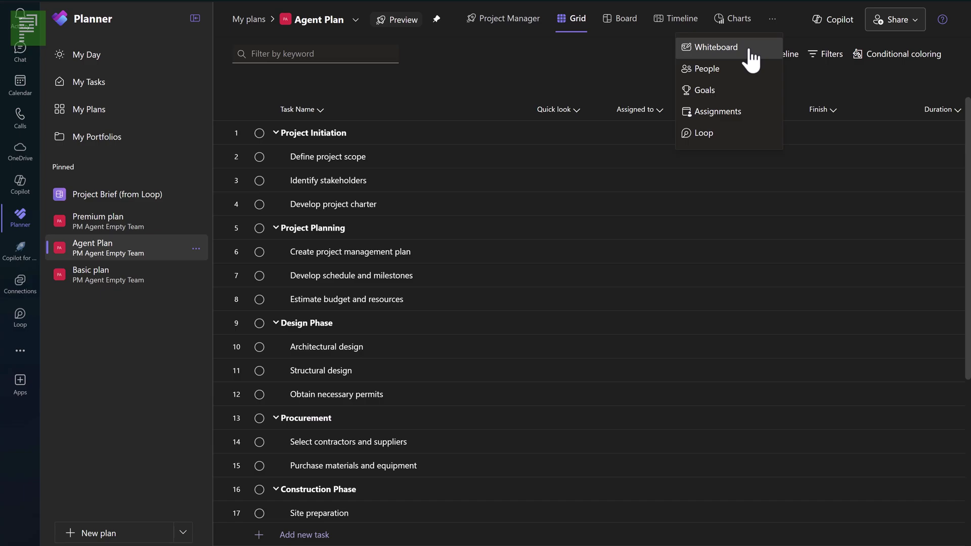
pyautogui.click(704, 141)
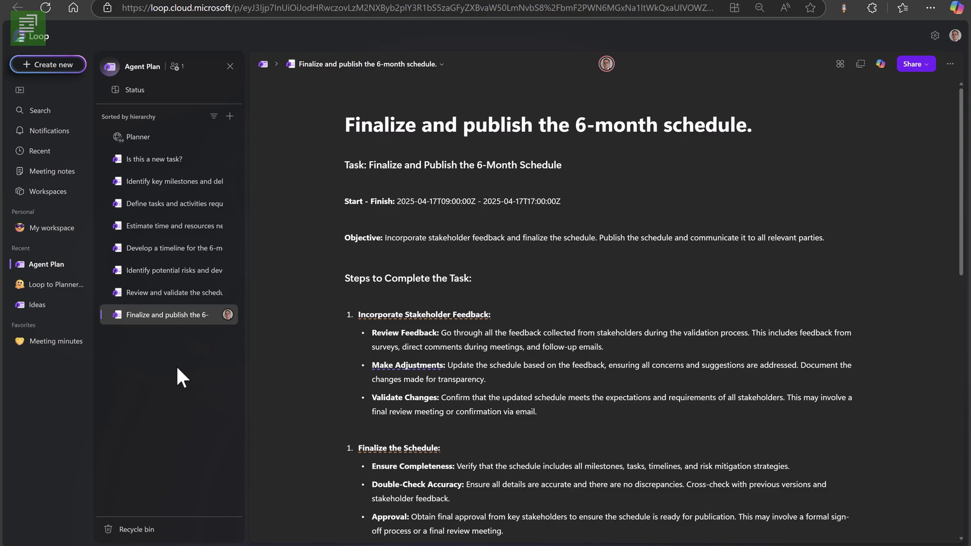
pyautogui.click(171, 159)
pyautogui.click(172, 316)
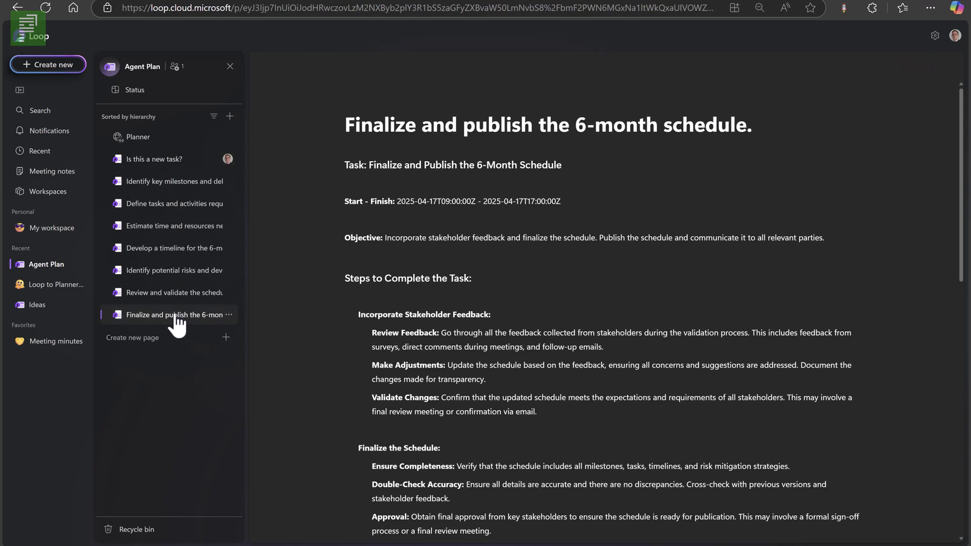
pyautogui.click(214, 315)
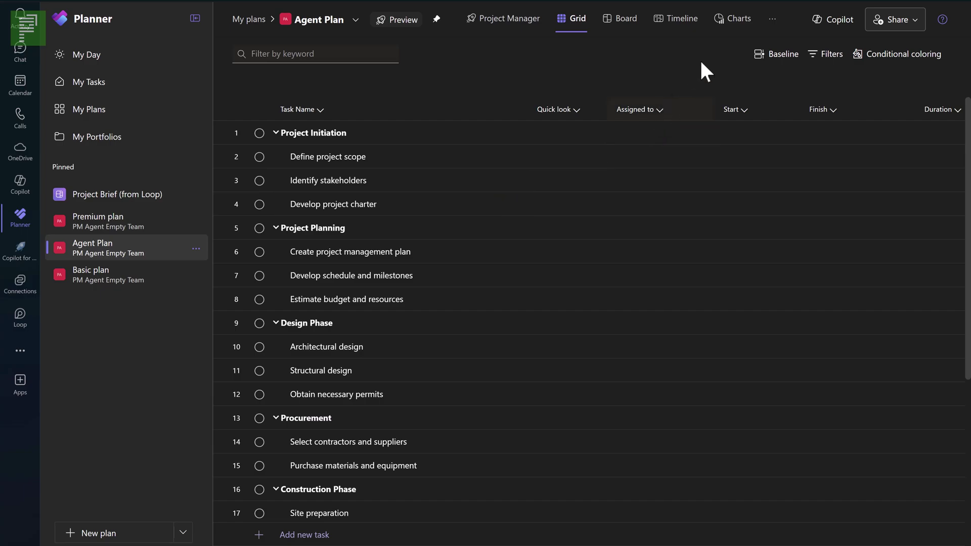
pyautogui.click(768, 25)
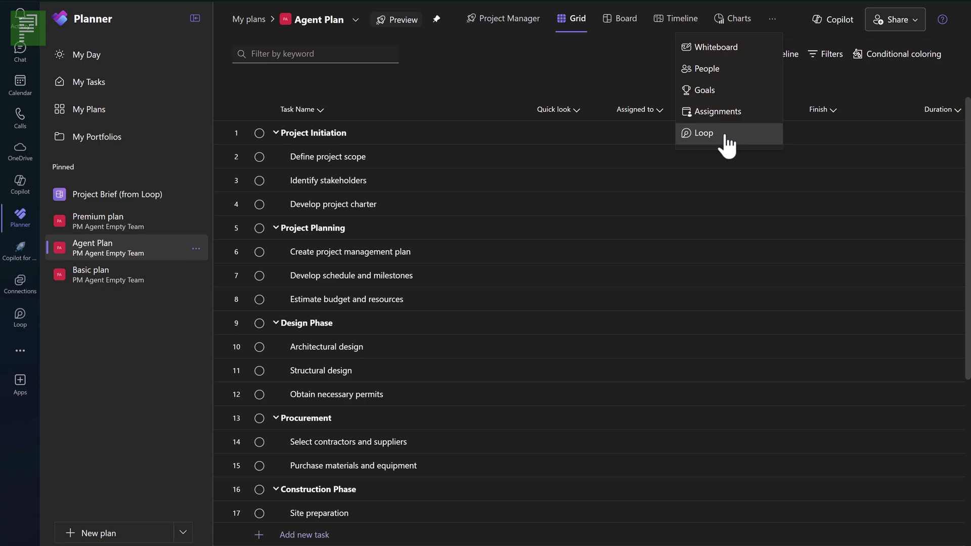
pyautogui.click(590, 84)
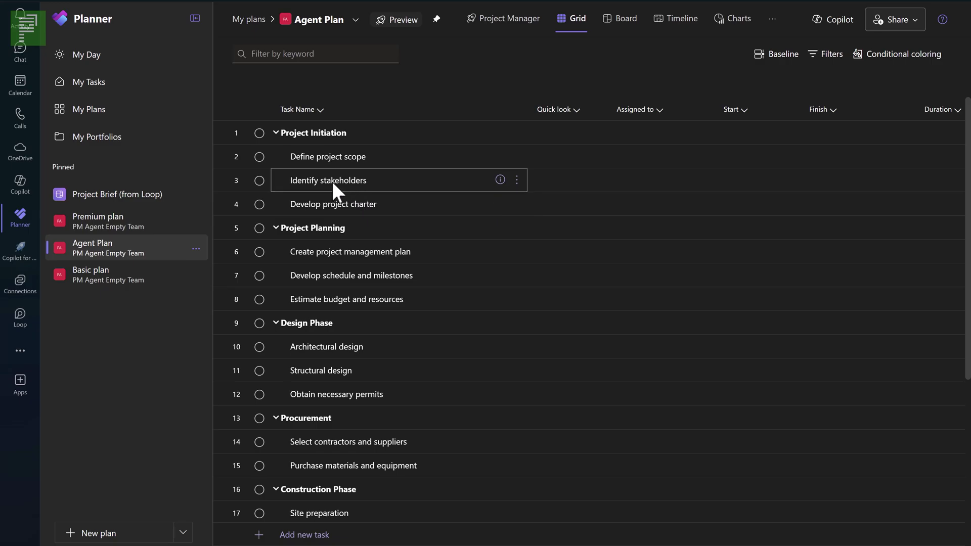
# Add a note to the Identify stakeholders task naming three stakeholders: one against the build but key for finances, the rest positive about it.
pyautogui.click(501, 179)
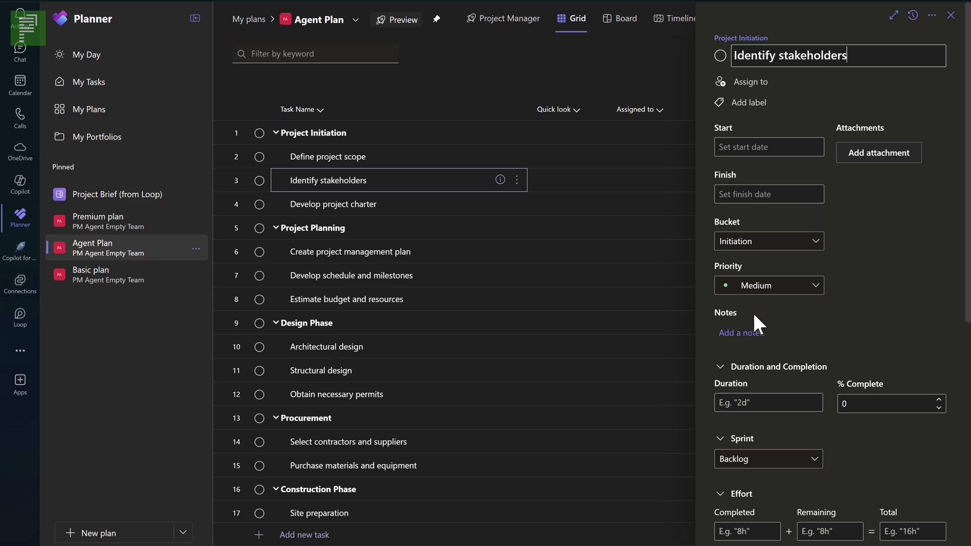
pyautogui.click(796, 332)
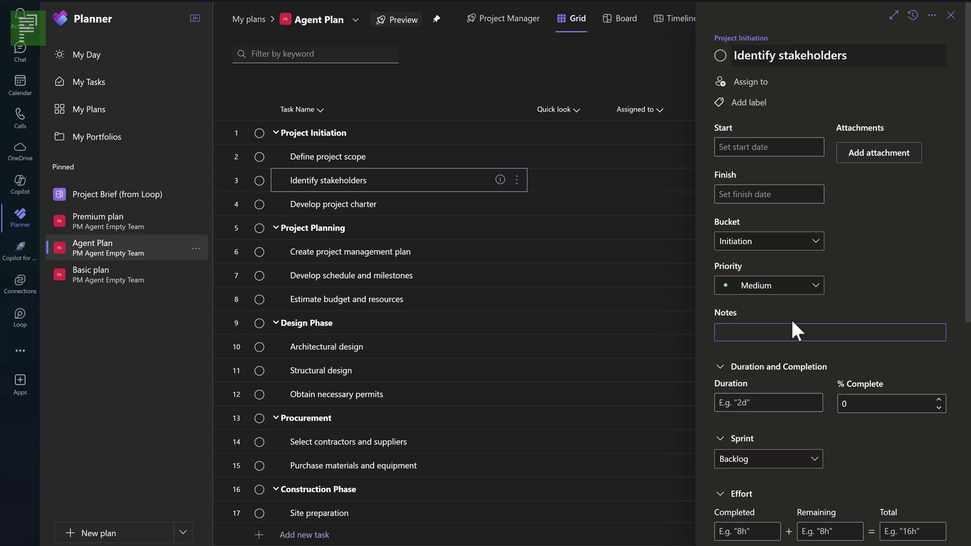
pyautogui.write('Erik, Dave and Henk are stakeholders, Henk is against the build but is a key stakeholder for finances. The rest are positive')
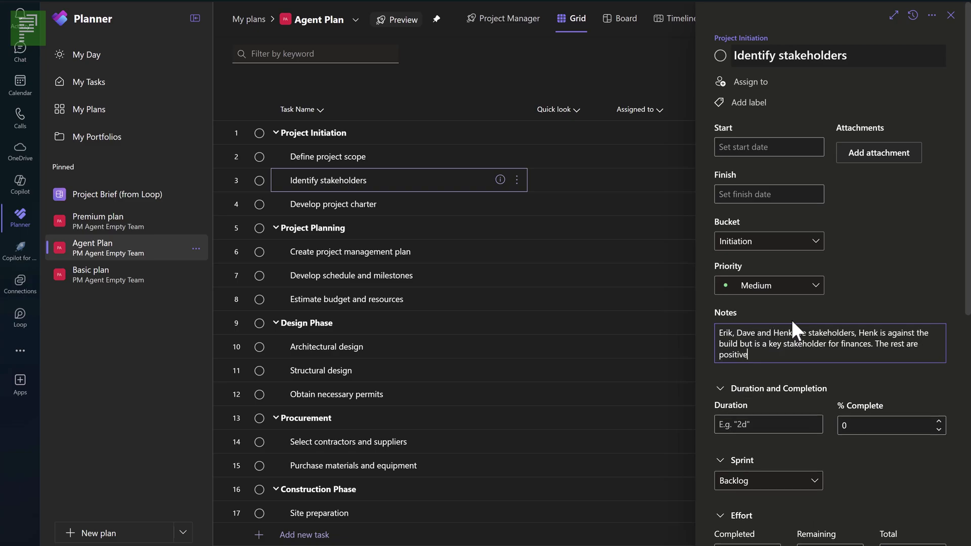
pyautogui.write(' about the build.')
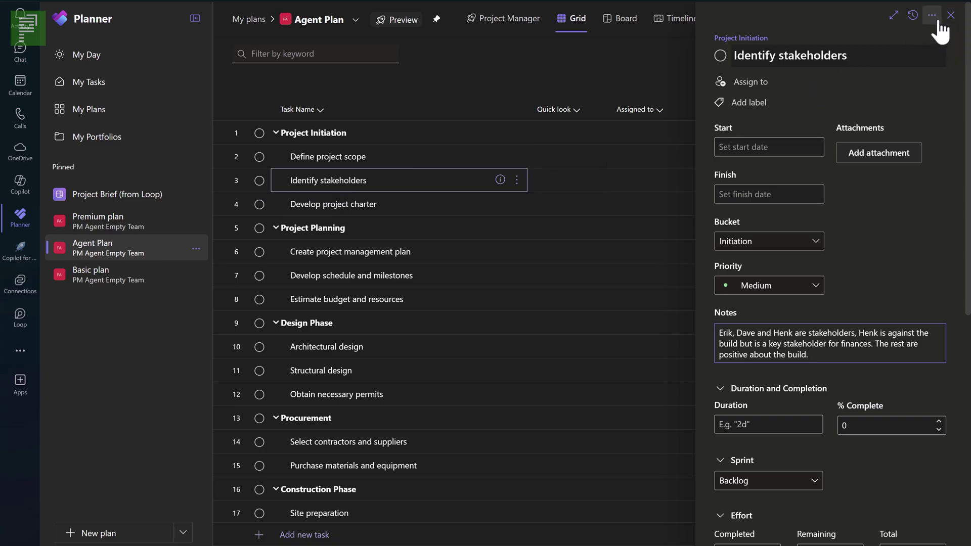
pyautogui.click(951, 23)
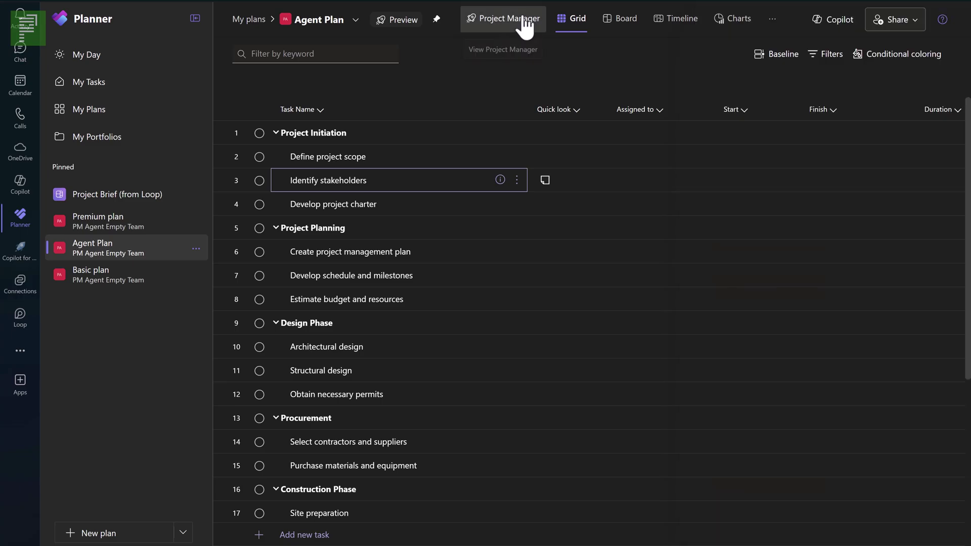
# In the Project Manager view, assign the Identify stakeholders task to both Project Manager and the listed team member.
pyautogui.click(521, 22)
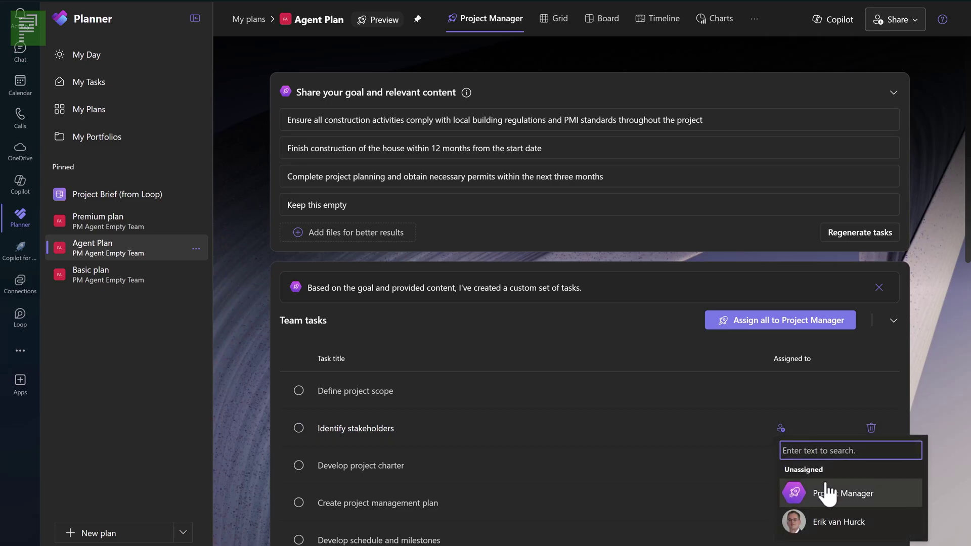
pyautogui.click(826, 511)
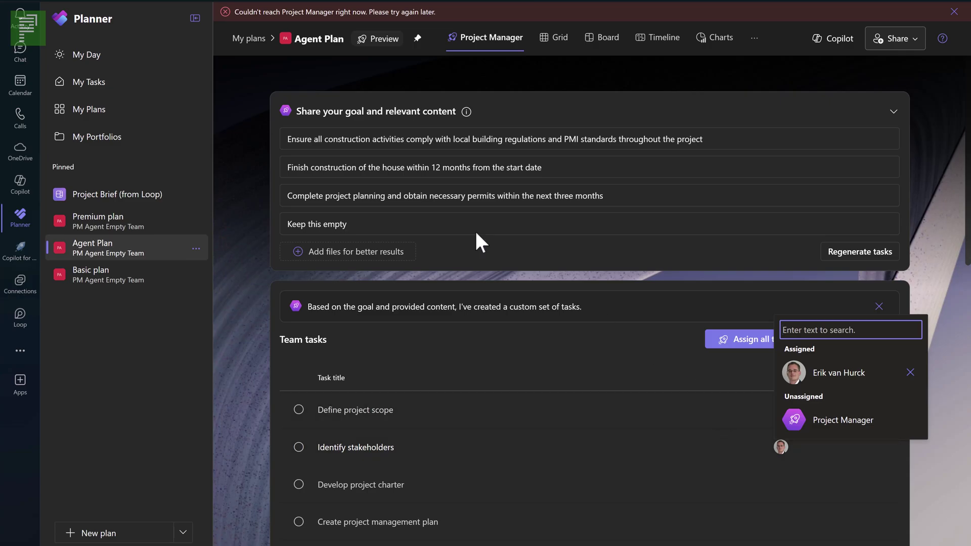
pyautogui.press('Escape')
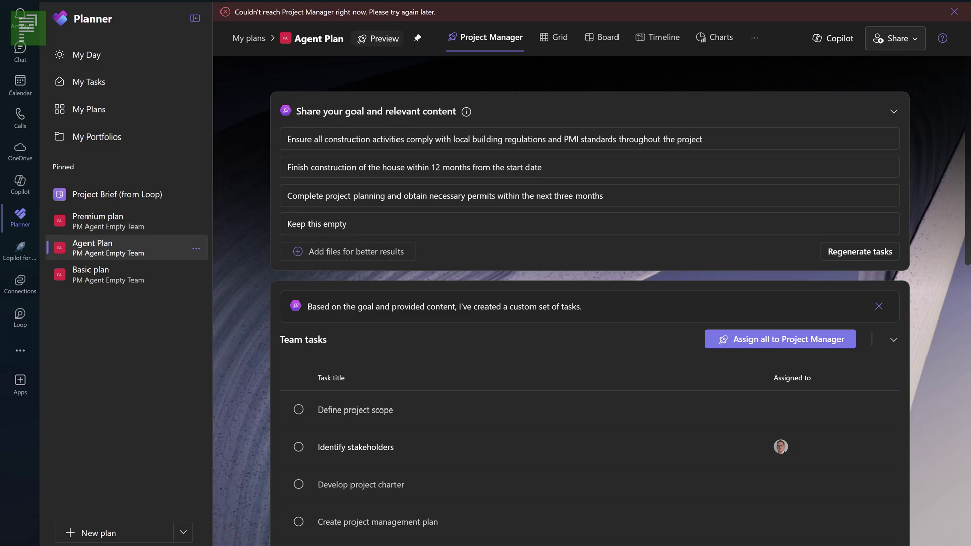
# Check the pages in Agent Plan's Loop workspace and return to the plan in Planner.
pyautogui.click(427, 488)
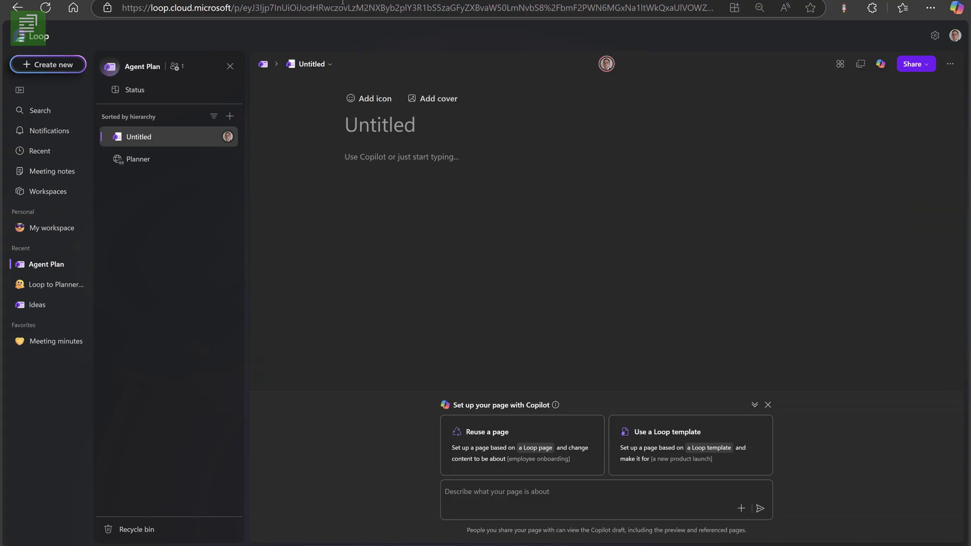
pyautogui.click(45, 7)
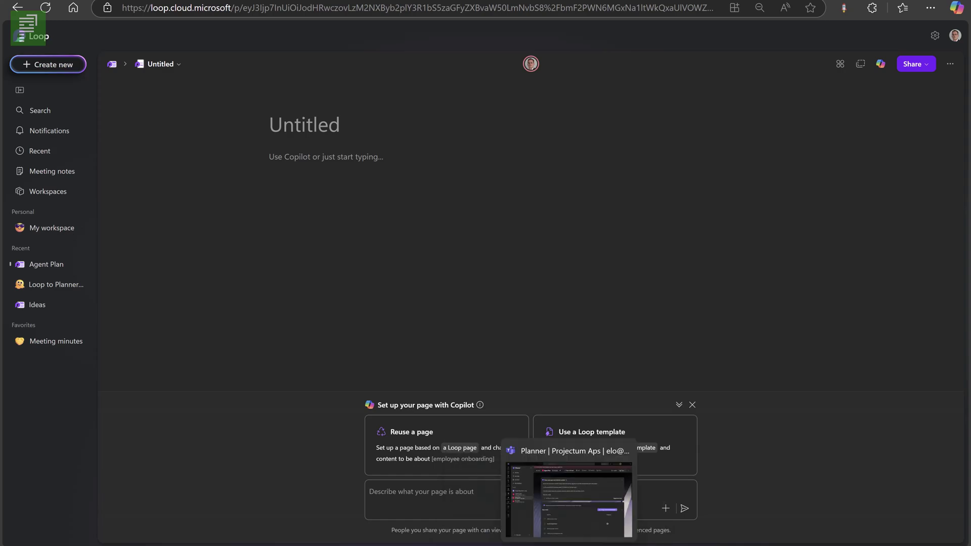
pyautogui.click(607, 493)
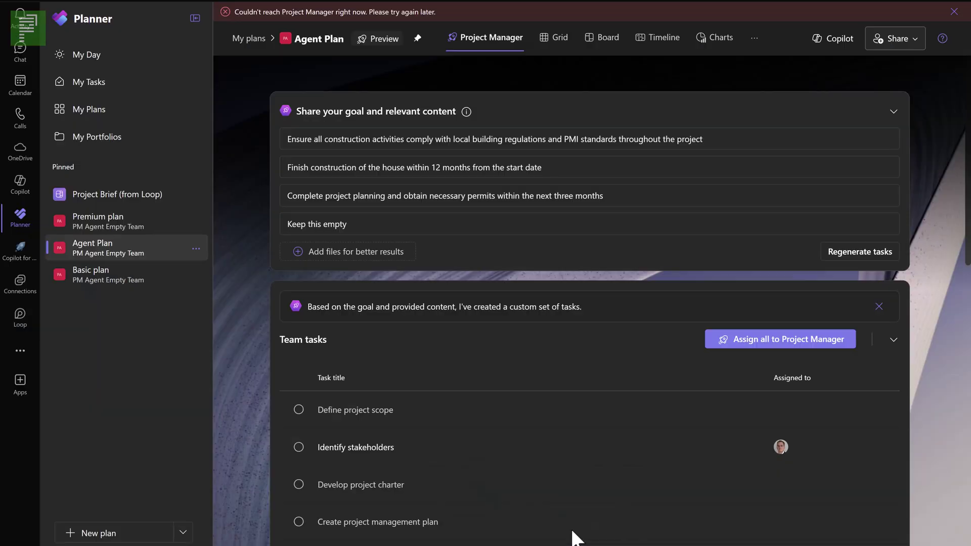
# Dismiss the error notice and check the Identify stakeholders task in Project Manager's recent activity and the plan's grid.
pyautogui.click(954, 12)
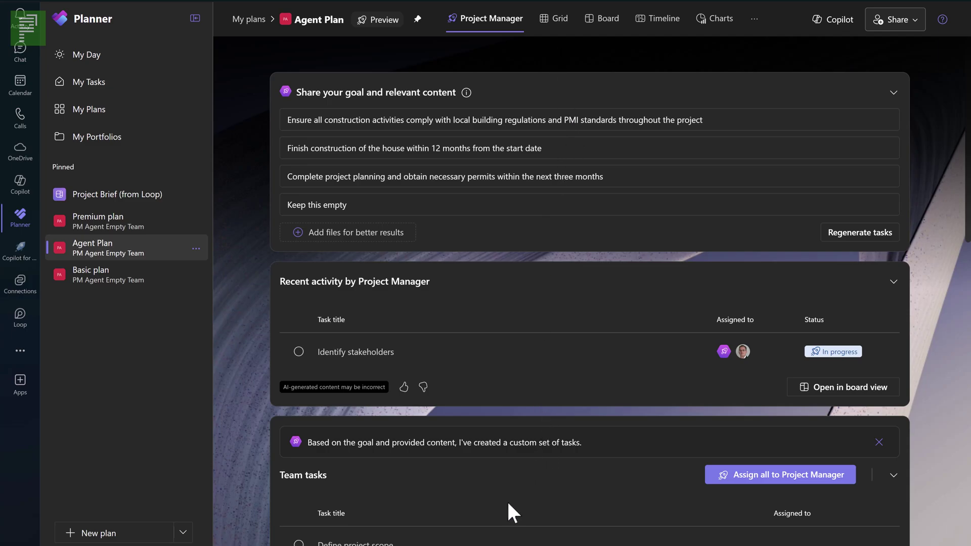
pyautogui.moveTo(430, 545)
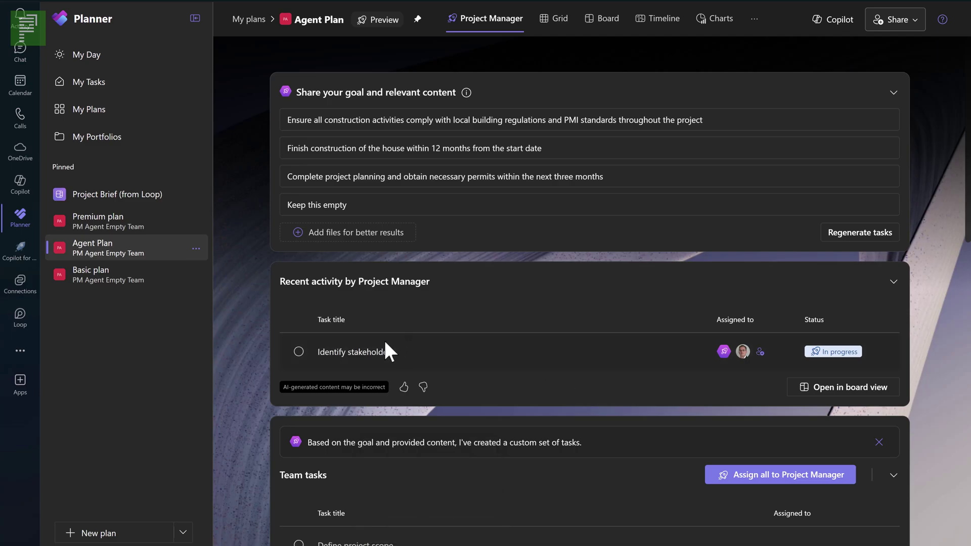
pyautogui.click(542, 22)
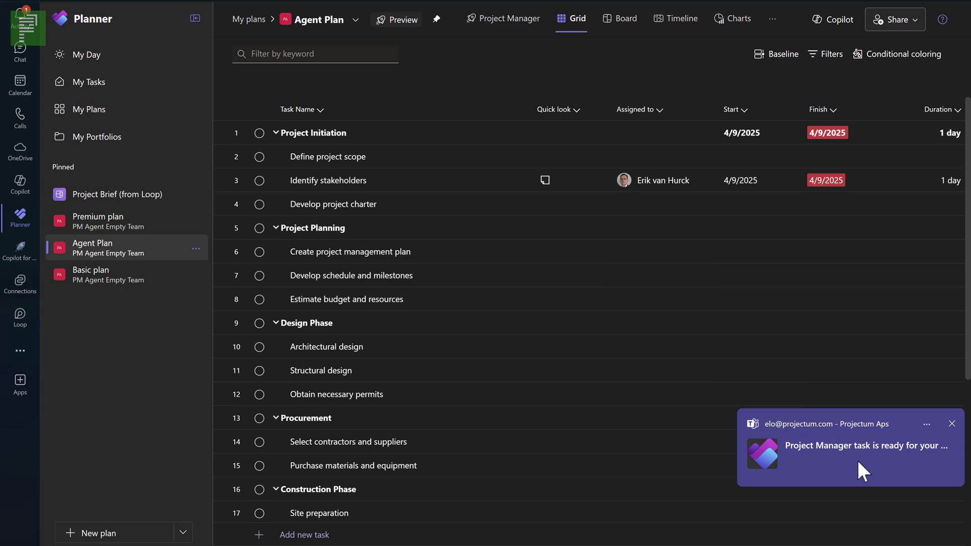
# Open the finished Project Manager task from its notification, read the generated stakeholder analysis, and close the task.
pyautogui.click(917, 446)
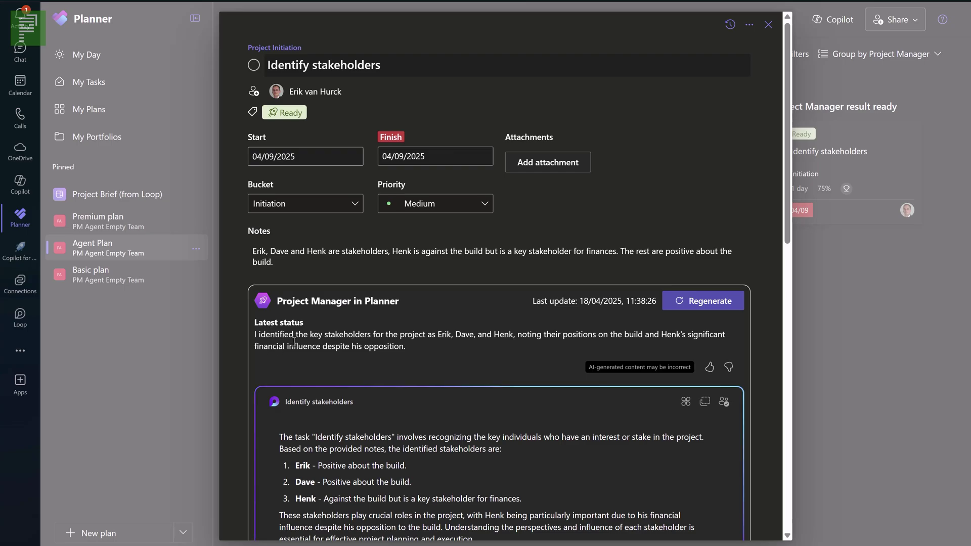
pyautogui.scroll(-1, 343, 433)
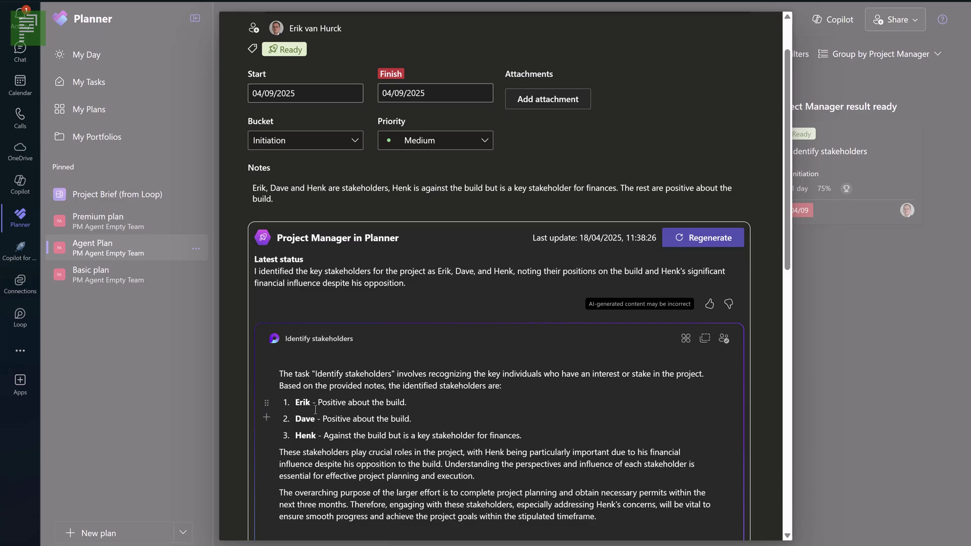
pyautogui.scroll(-1, 318, 426)
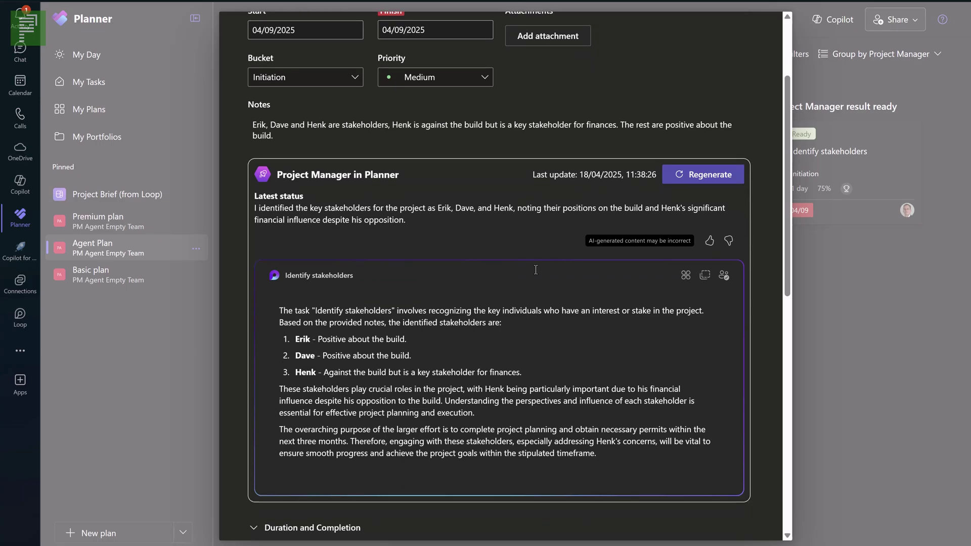
pyautogui.scroll(2, 658, 152)
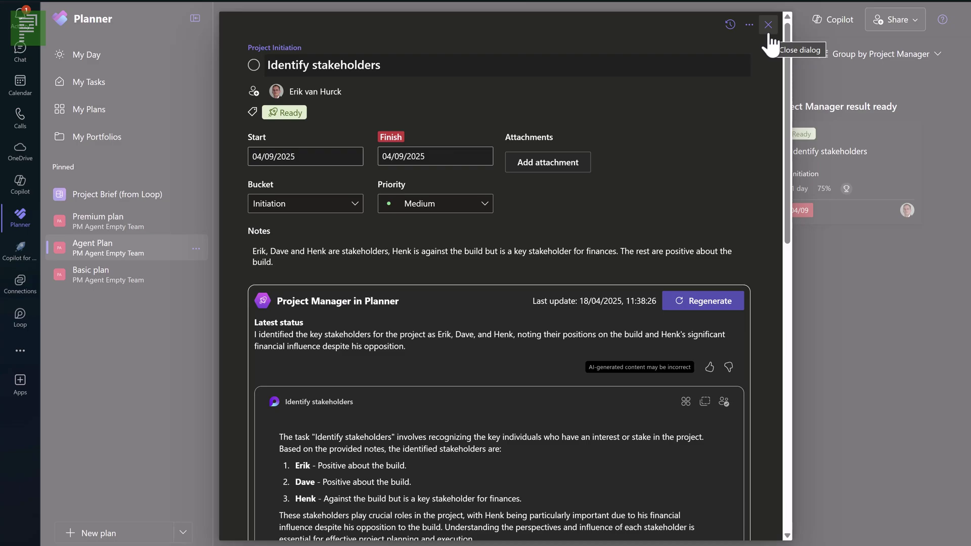
pyautogui.click(768, 25)
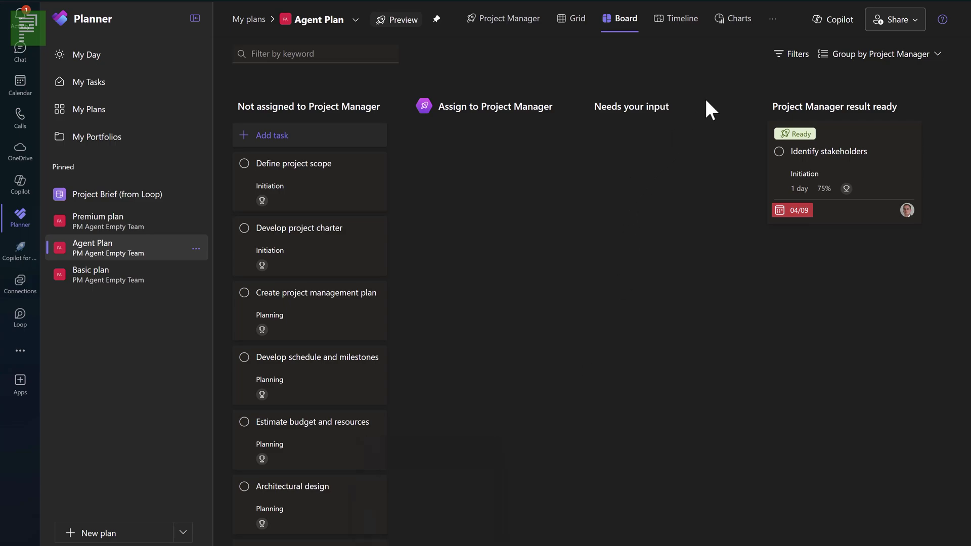
# In Agent Plan's Loop workspace, read the Identify stakeholders page and try to open the linked Planner page.
pyautogui.click(767, 23)
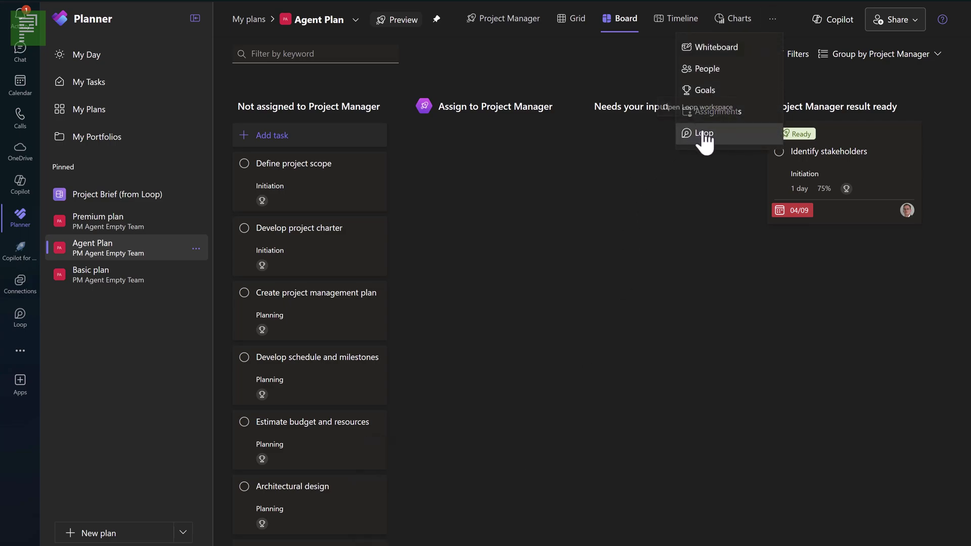
pyautogui.click(725, 136)
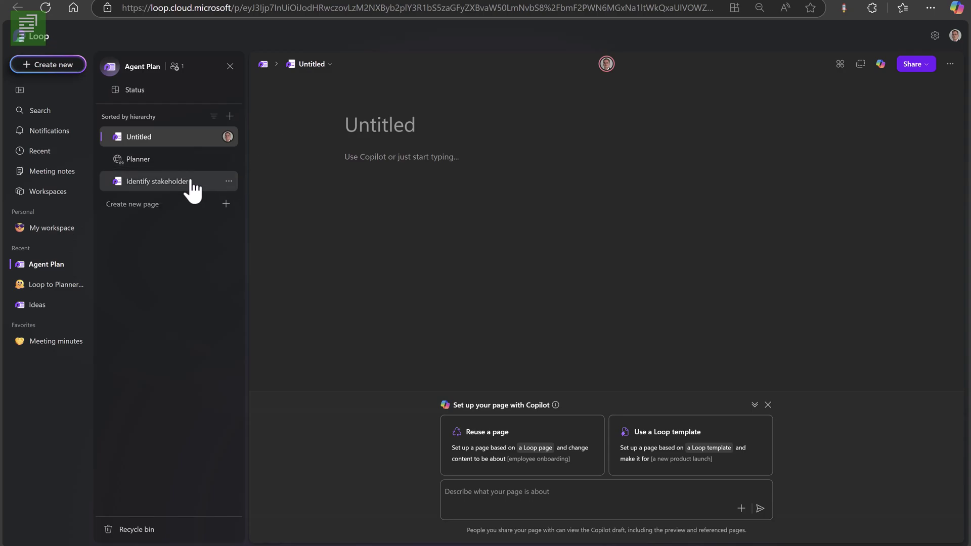
pyautogui.click(191, 183)
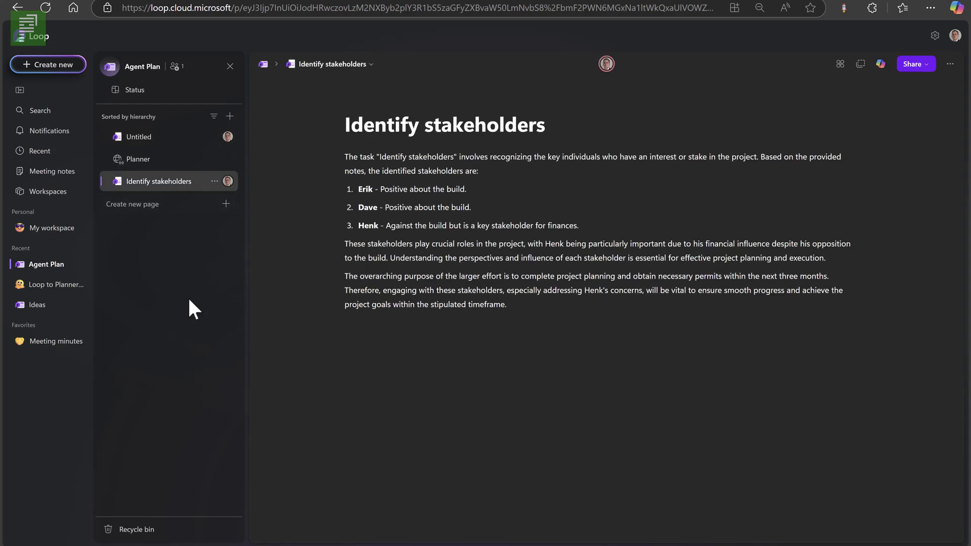
pyautogui.click(378, 316)
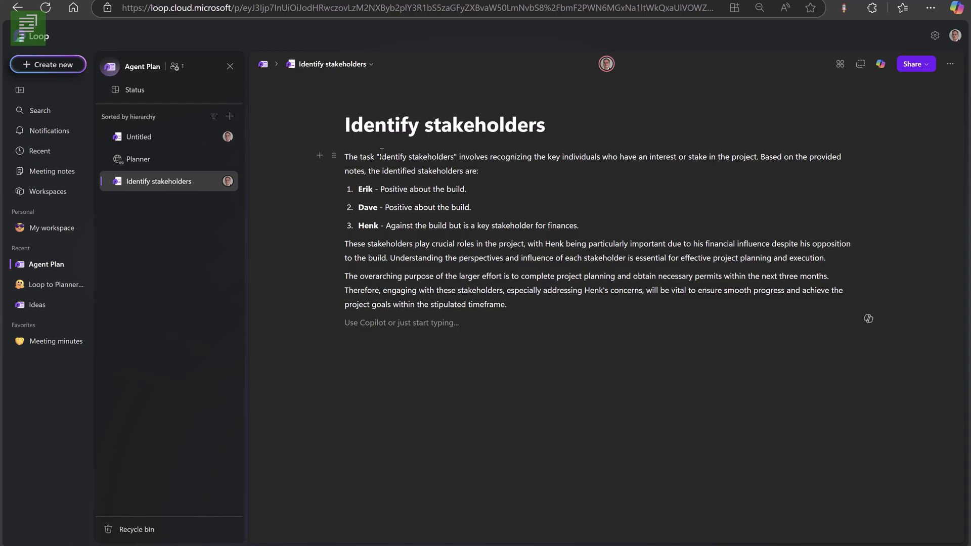
pyautogui.click(154, 163)
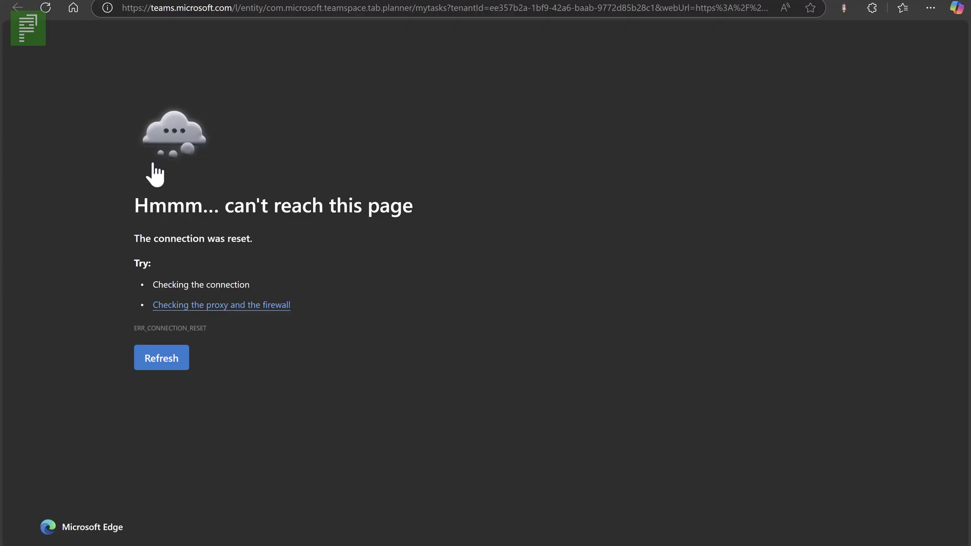
pyautogui.click(152, 362)
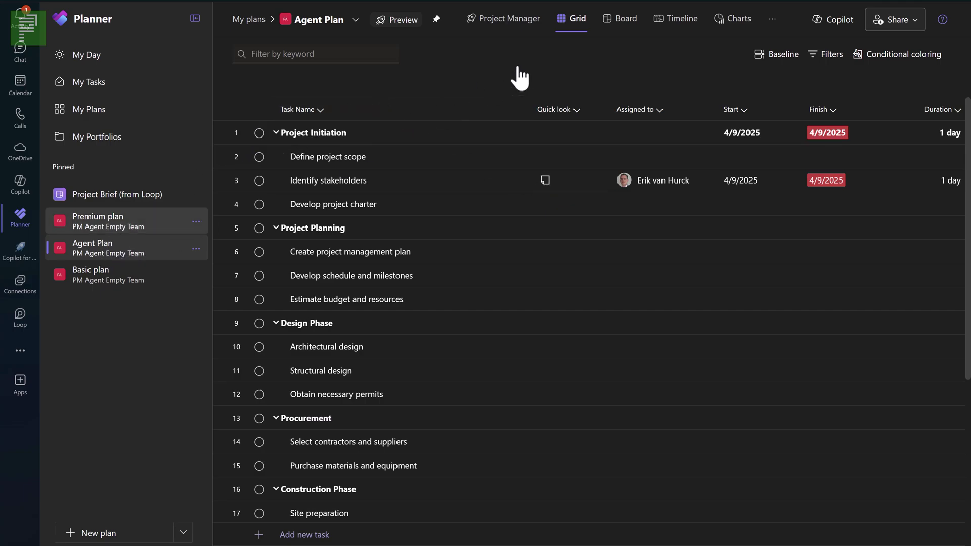
# On Agent Plan's whiteboard, have Copilot suggest content for "stakeholder management best practices" and insert all six suggestions as sticky notes.
pyautogui.click(772, 19)
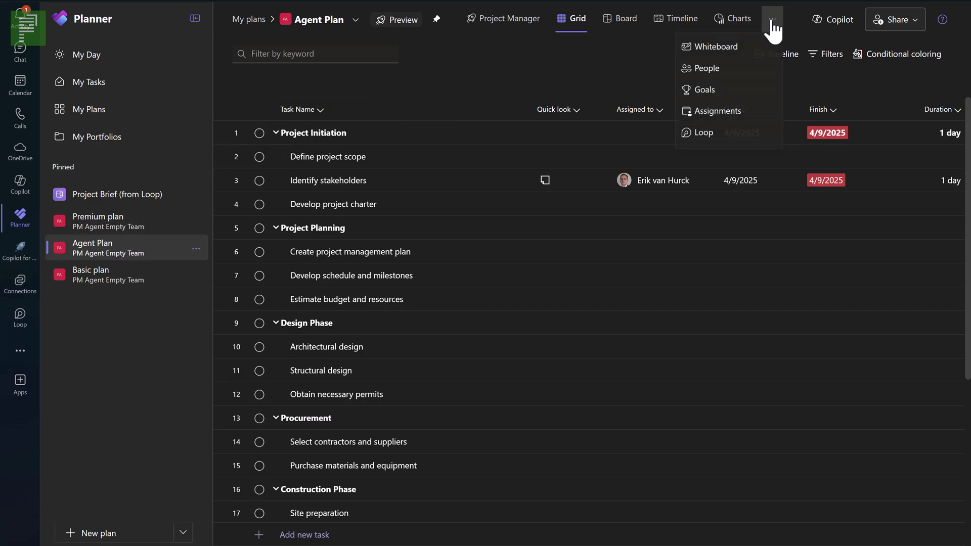
pyautogui.click(733, 48)
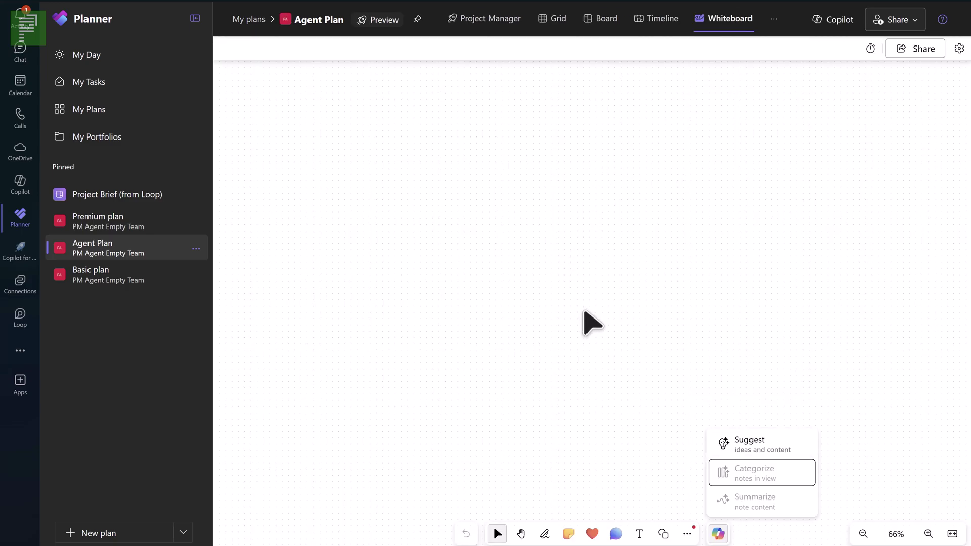
pyautogui.click(729, 452)
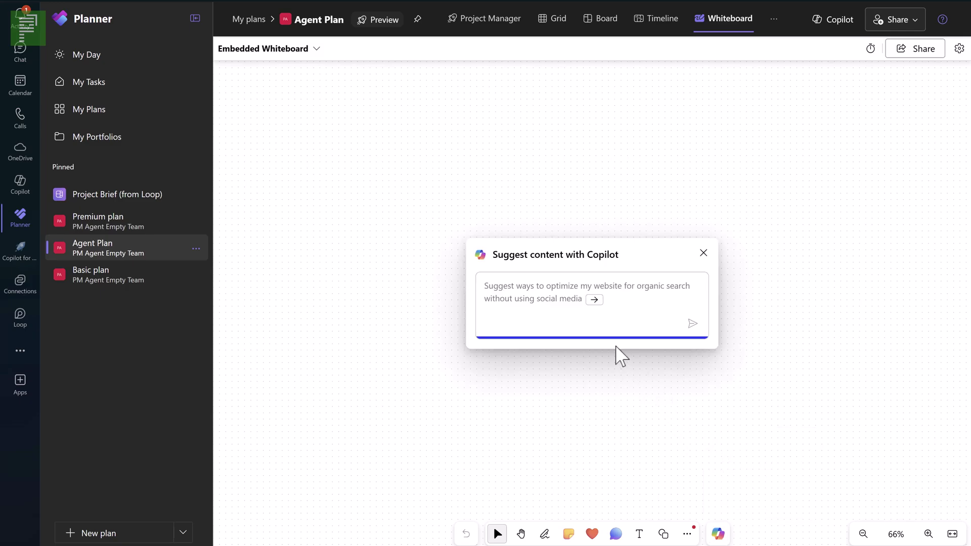
pyautogui.write('s')
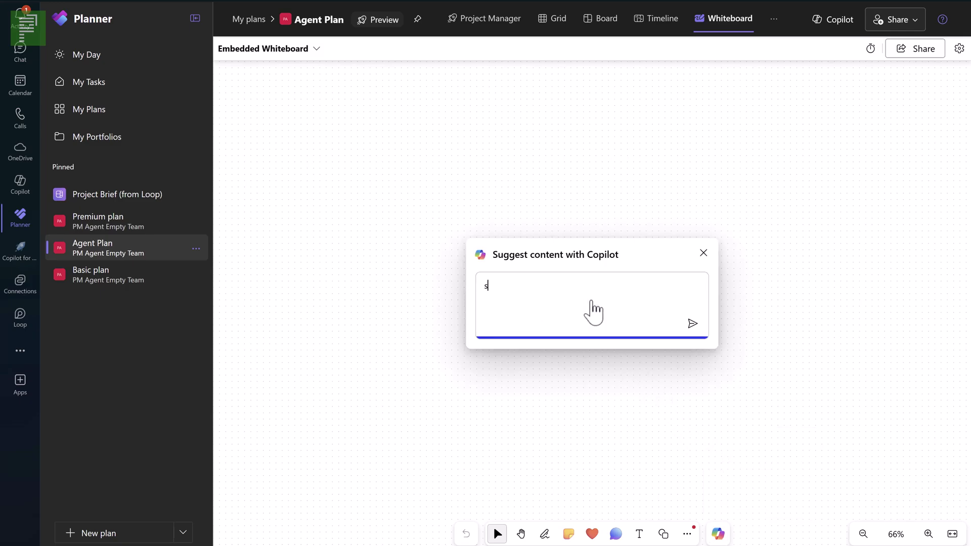
pyautogui.write('takeholder management')
pyautogui.press('BackSpace')
pyautogui.press('BackSpace')
pyautogui.press('BackSpace')
pyautogui.write('ent')
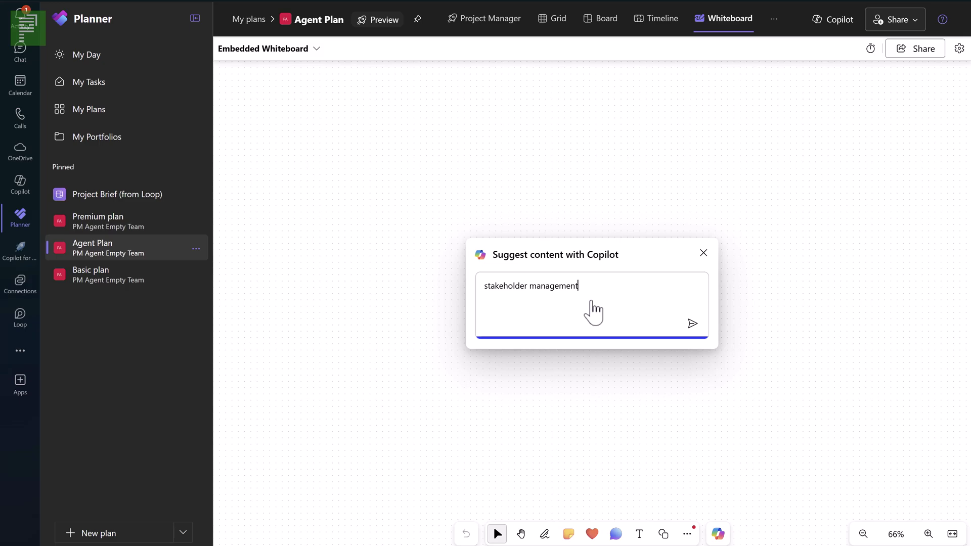
pyautogui.write(' best practices')
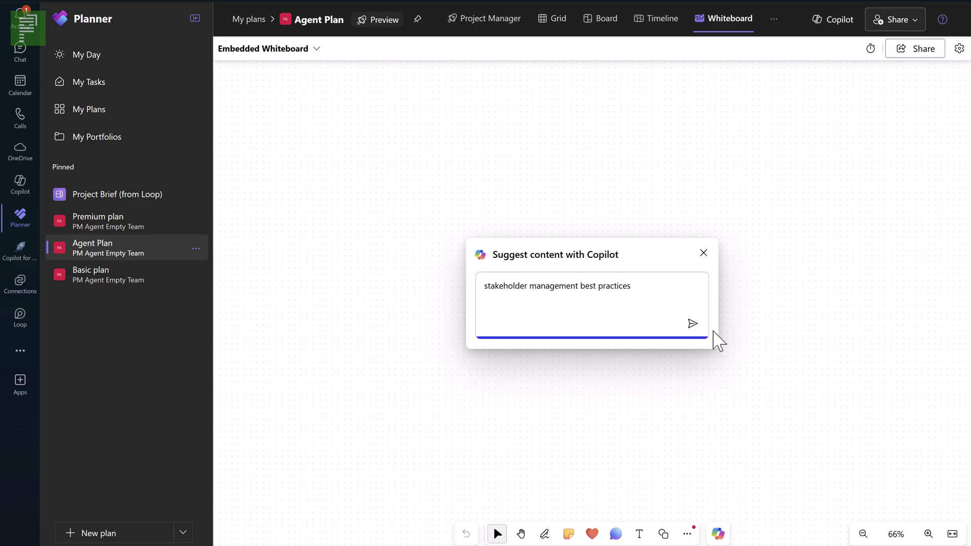
pyautogui.click(692, 324)
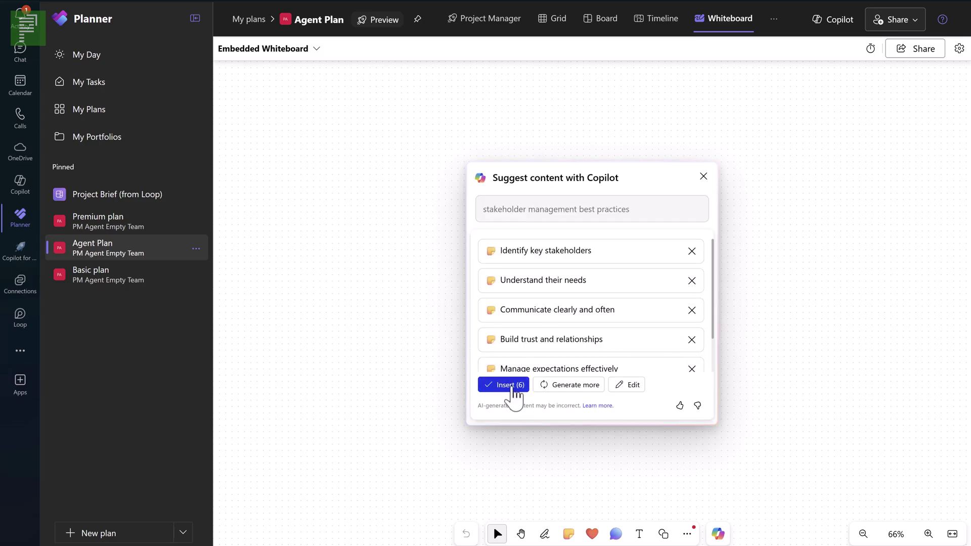
pyautogui.click(505, 385)
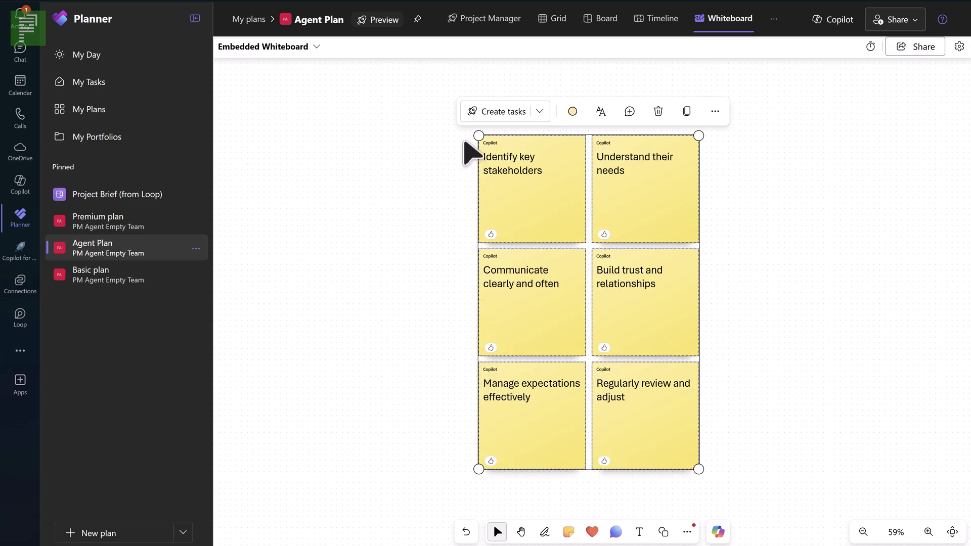
# Convert the six whiteboard sticky notes into plan tasks, and select the new tasks at the end of Agent Plan's grid.
pyautogui.click(517, 118)
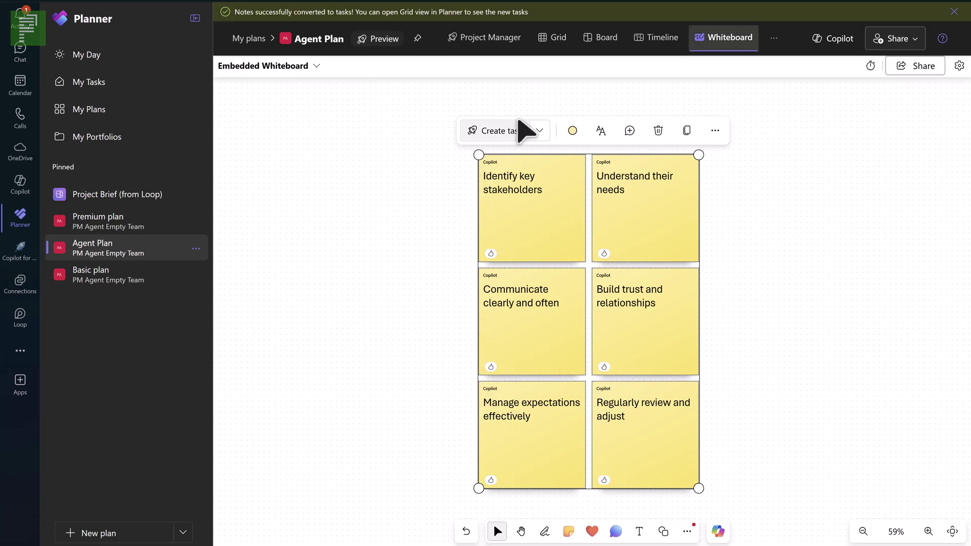
pyautogui.click(539, 45)
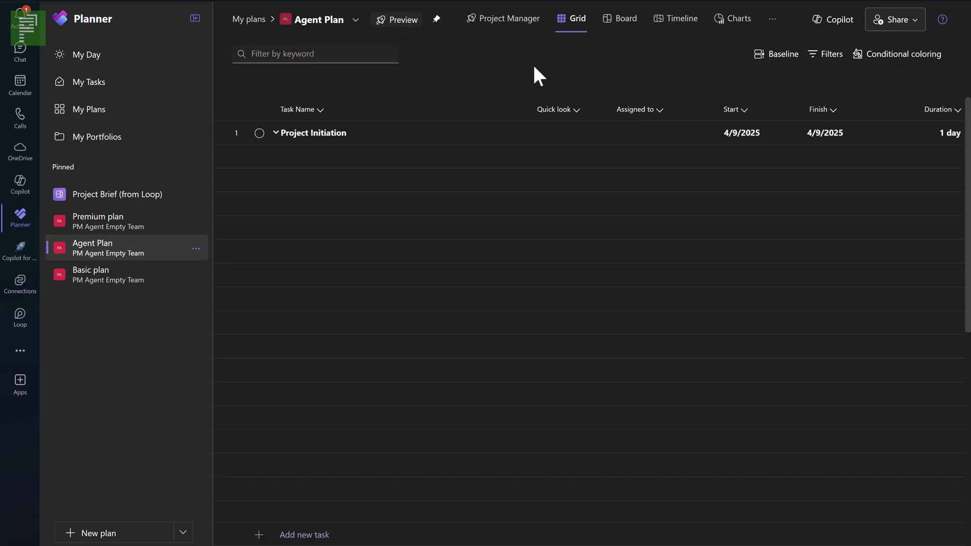
pyautogui.scroll(-6, 445, 291)
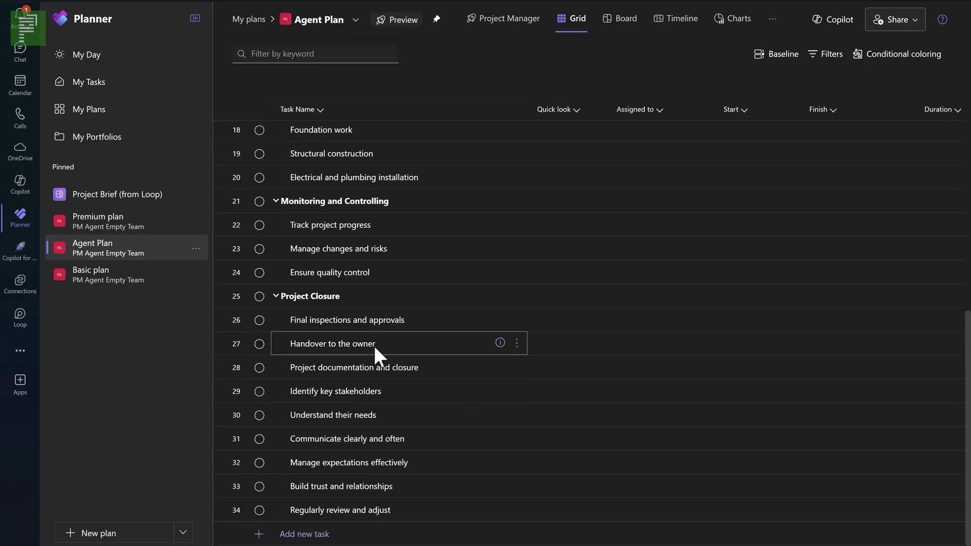
pyautogui.click(390, 395)
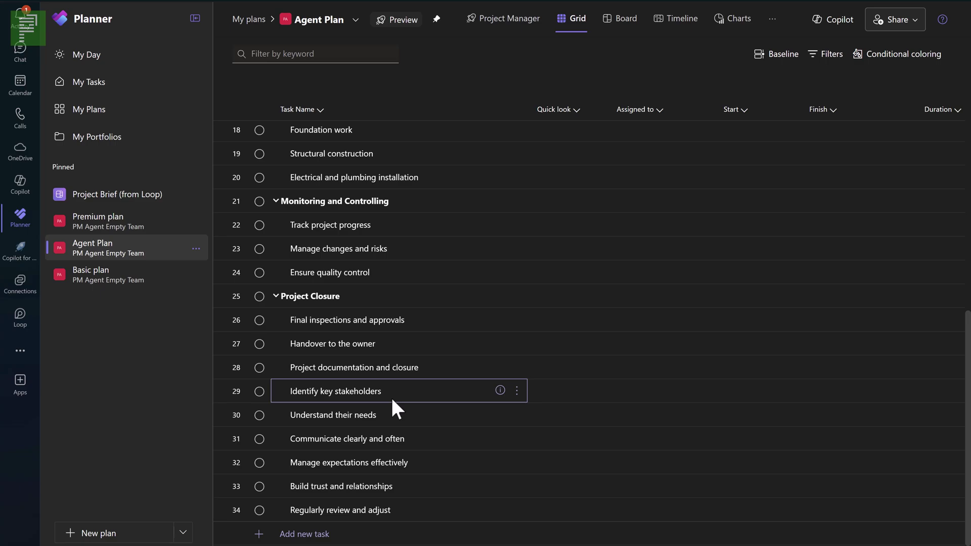
pyautogui.keyDown('shift'); pyautogui.click(410, 510); pyautogui.keyUp('shift')
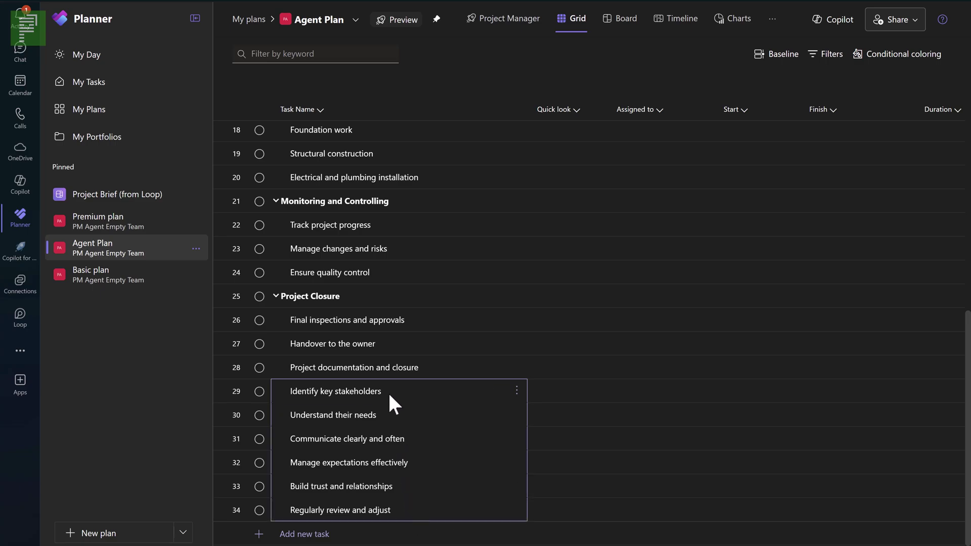
pyautogui.keyDown('shift'); pyautogui.click(388, 367); pyautogui.keyUp('shift')
pyautogui.keyDown('shift'); pyautogui.click(407, 510); pyautogui.keyUp('shift')
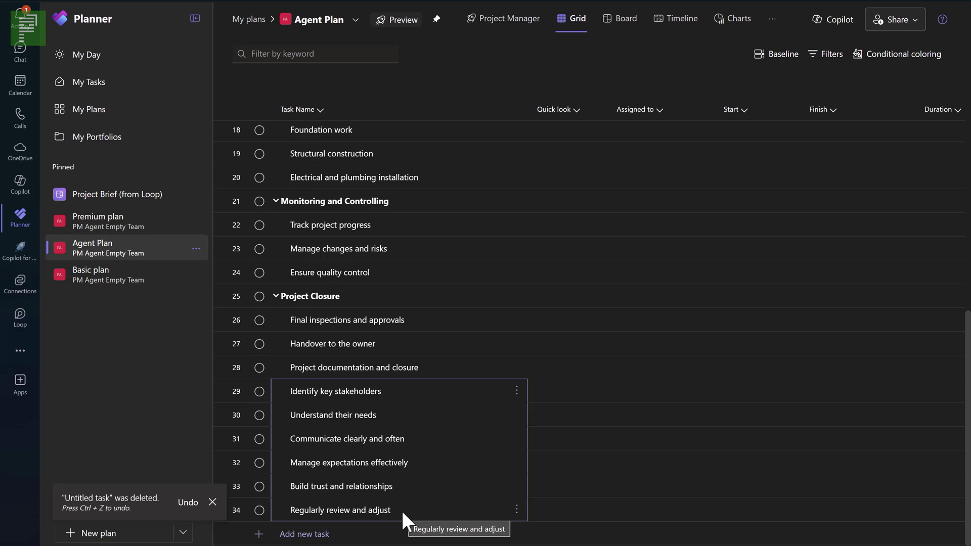
# Have Copilot generate subtasks with the prompt "Give me 5 suitable subtasks for the identify stakeholders task" and close the Copilot pane.
pyautogui.scroll(8, 409, 448)
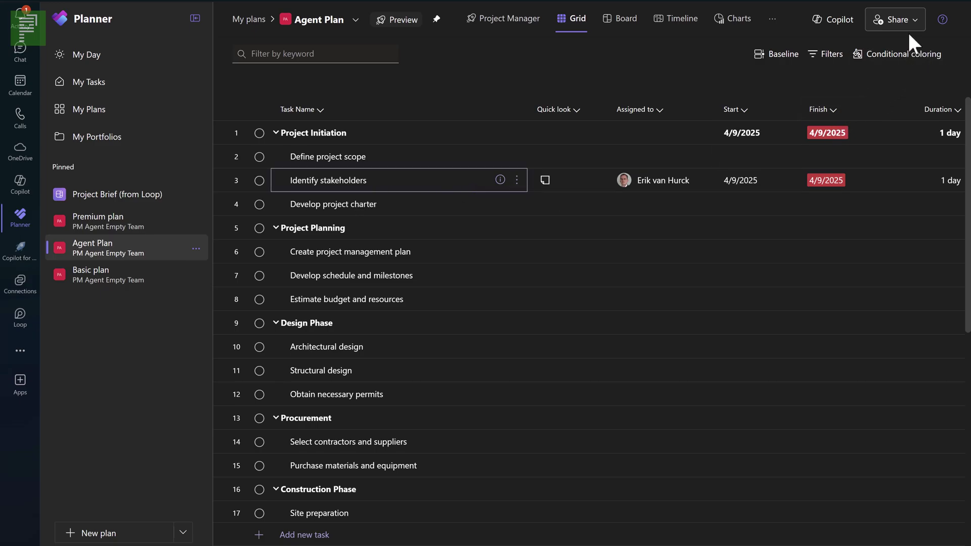
pyautogui.click(842, 23)
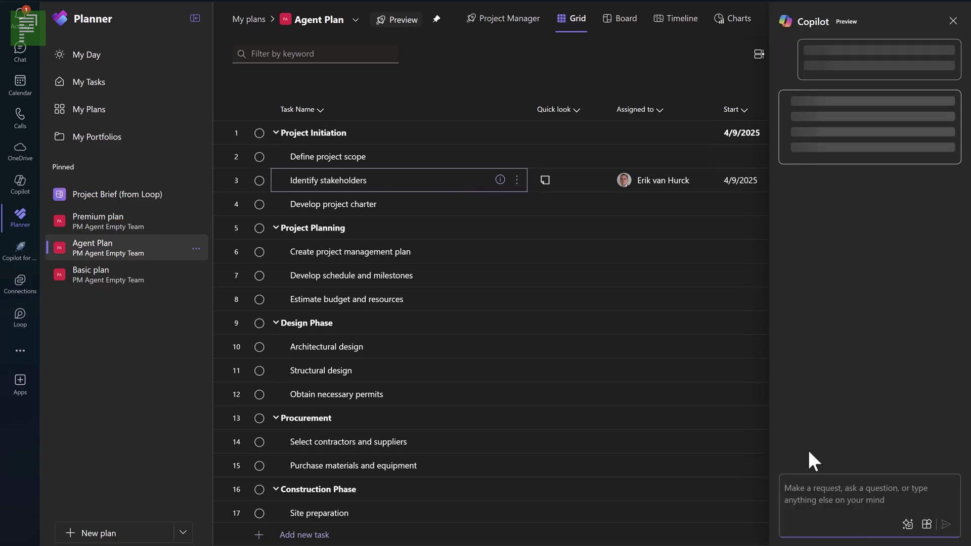
pyautogui.write('ive me 5 suit')
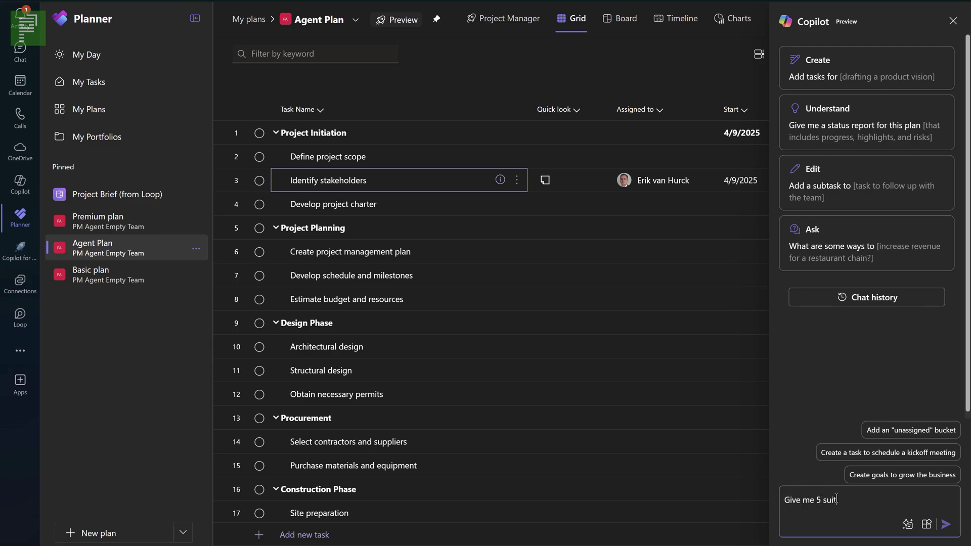
pyautogui.write('able subtasks for the identify')
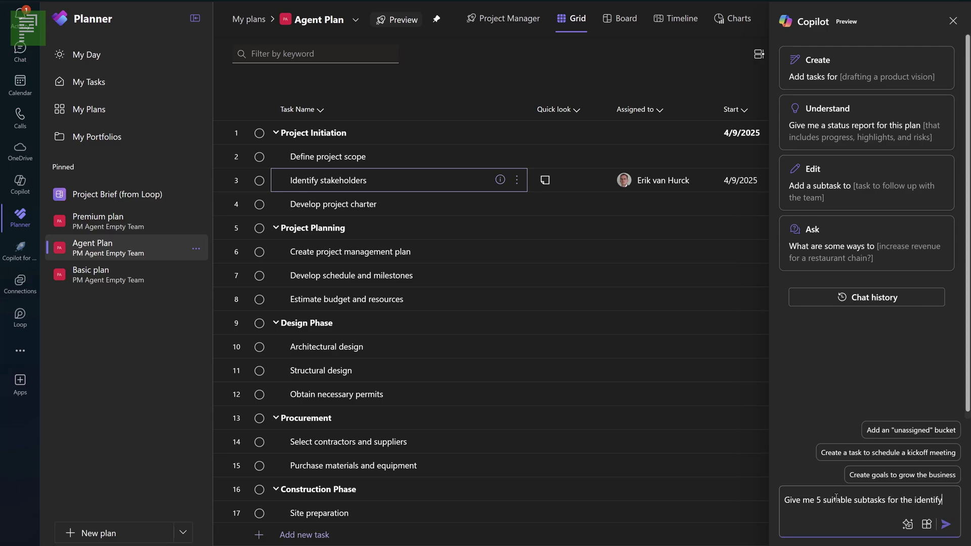
pyautogui.write(' stakeholders task')
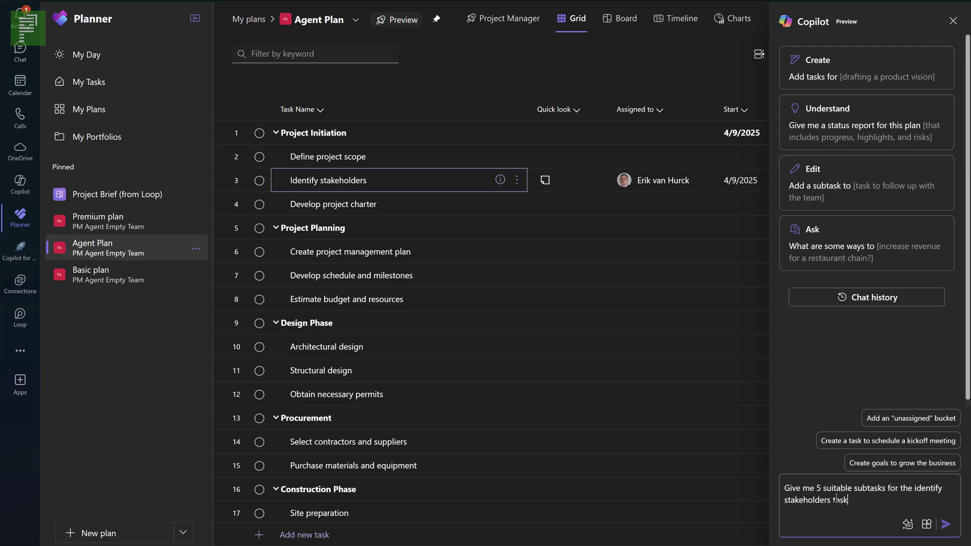
pyautogui.press('Return')
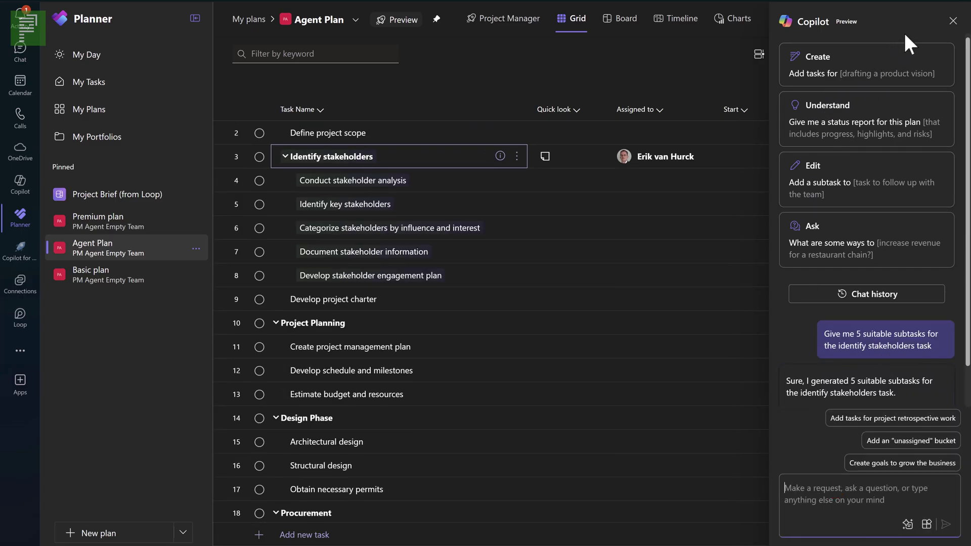
pyautogui.click(953, 21)
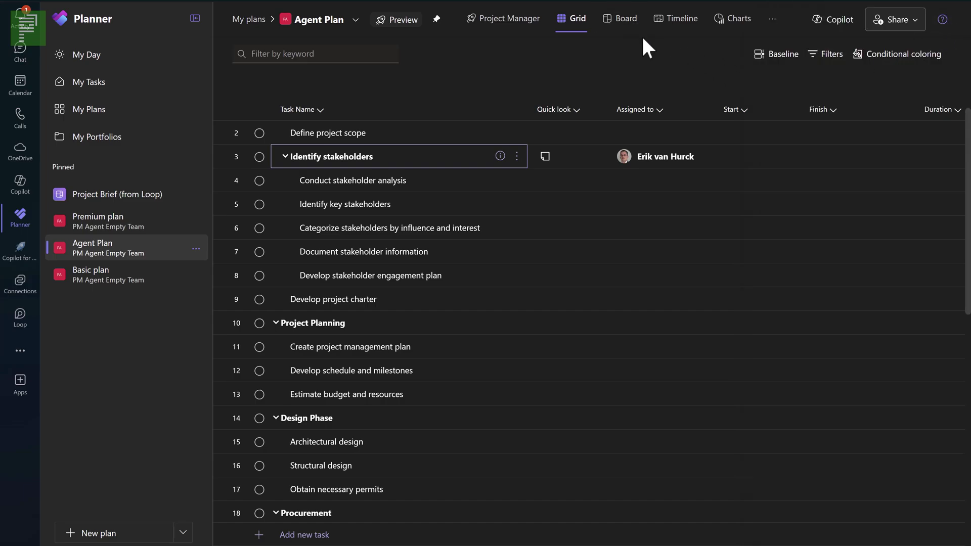
# Open the plan's Loop workspace, view the Project 1 (Agent intro) workspace among all Loop workspaces, and return to the Agent Plan workspace.
pyautogui.click(772, 23)
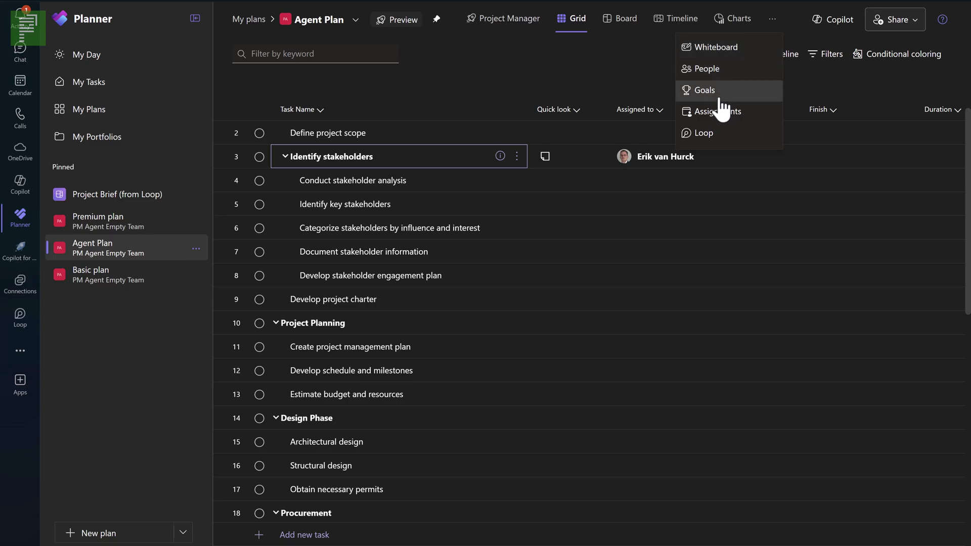
pyautogui.click(711, 136)
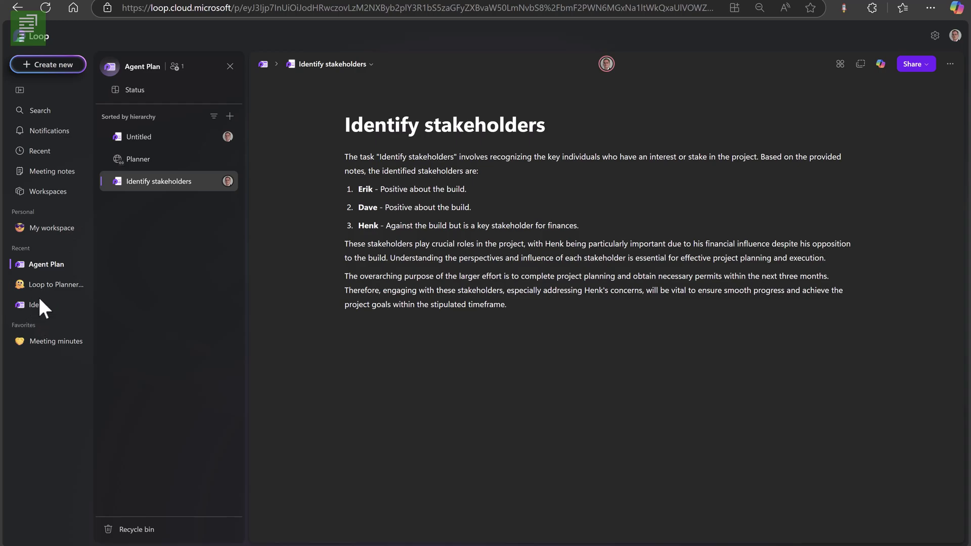
pyautogui.click(37, 194)
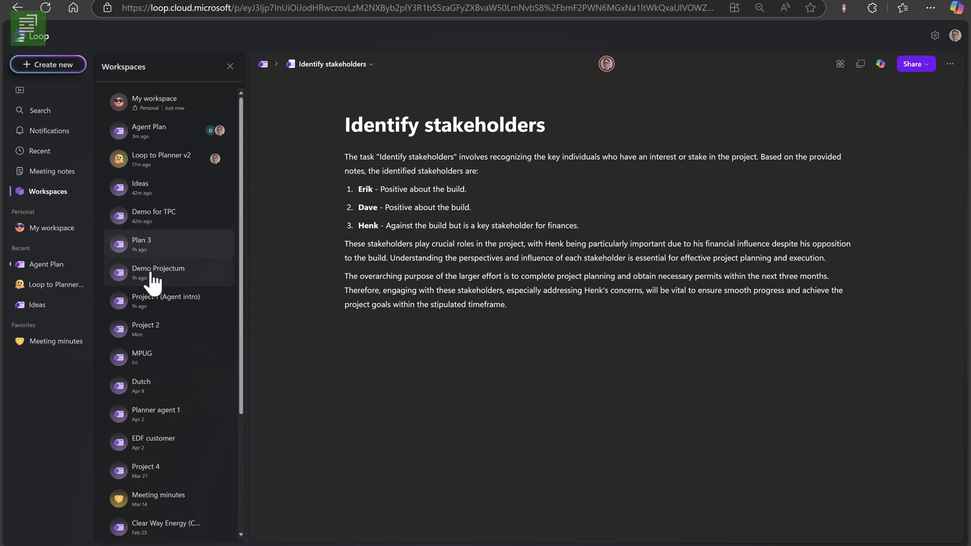
pyautogui.click(159, 299)
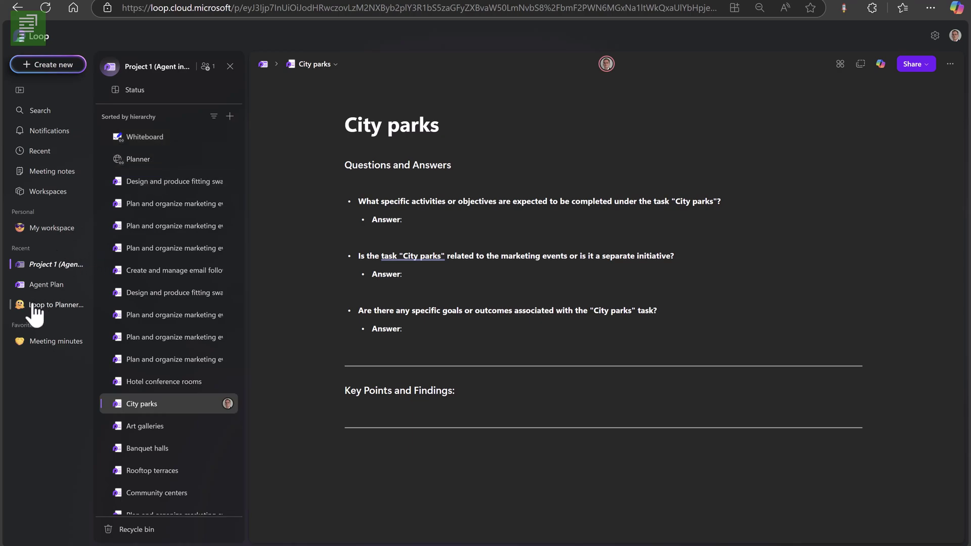
pyautogui.click(25, 286)
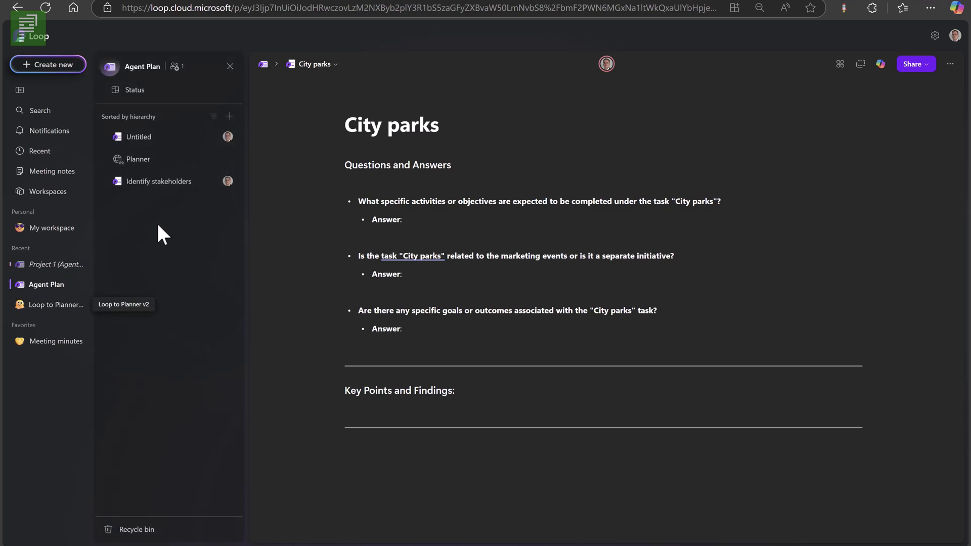